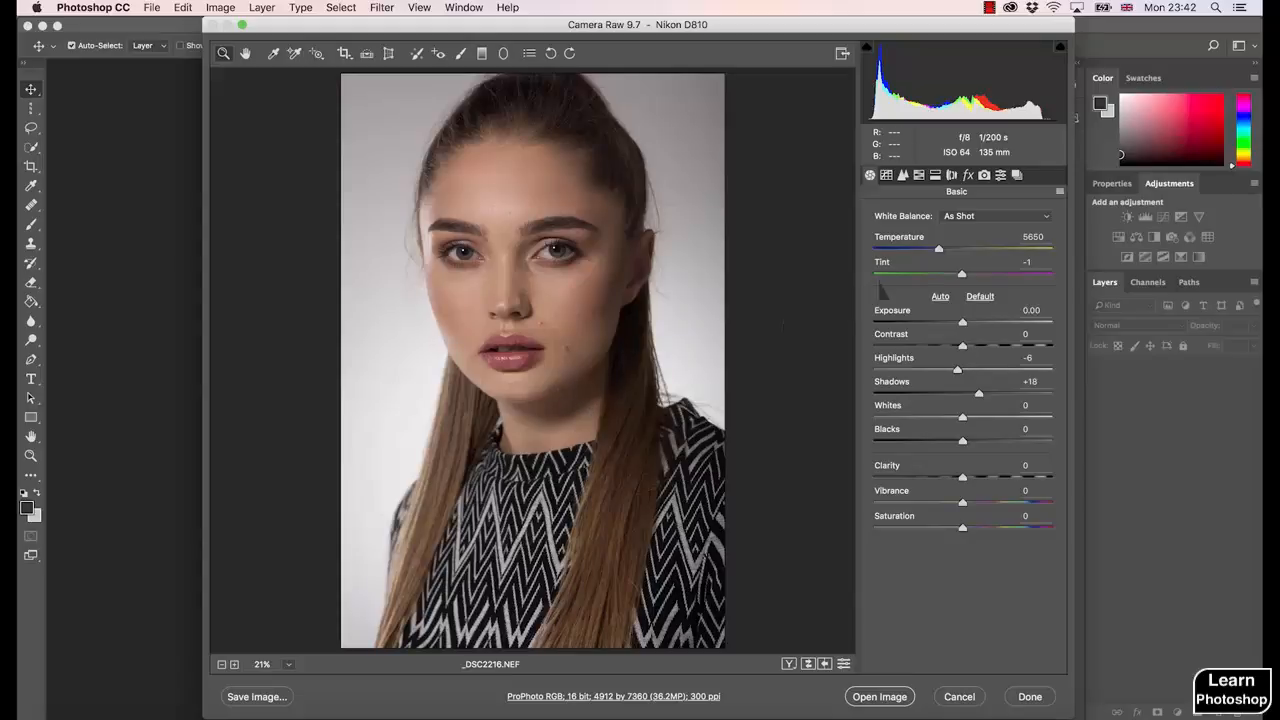
# - Try a Shadows change on the parametric tone curve, resetting it to 0, and view the sharpening and noise reduction settings
pyautogui.click(887, 178)
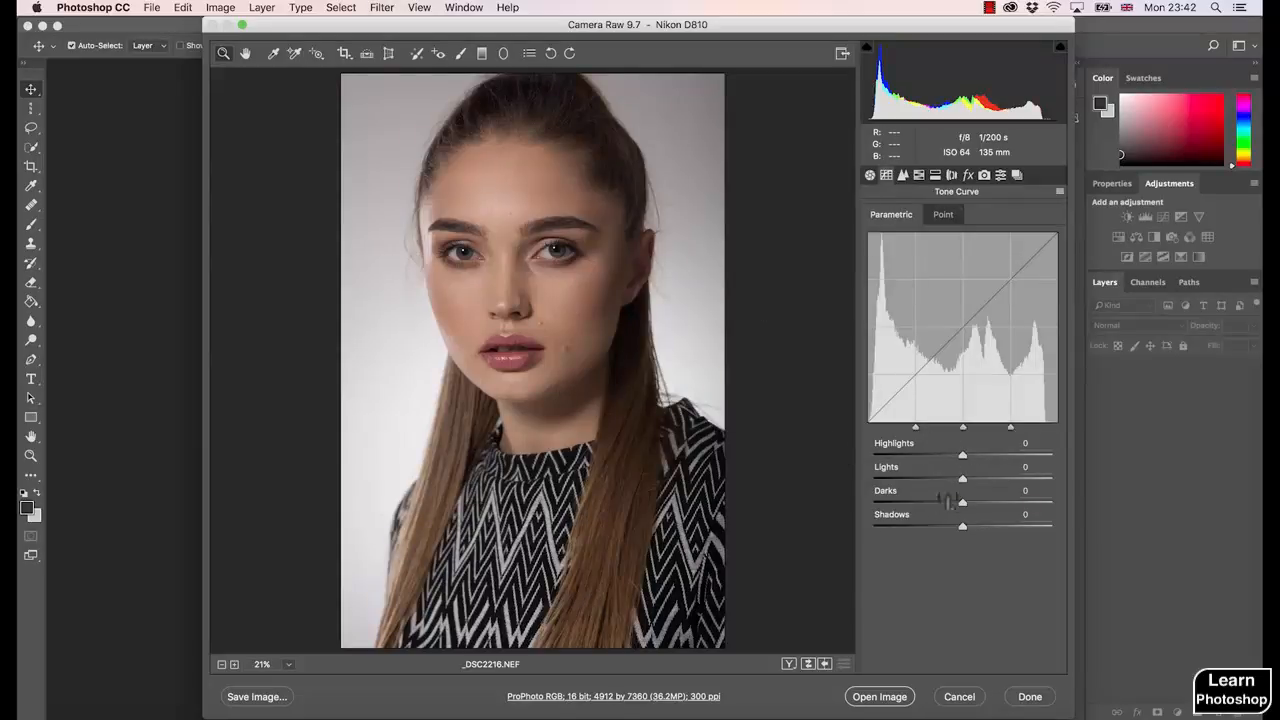
pyautogui.moveTo(963, 528)
pyautogui.mouseDown()
pyautogui.moveTo(1004, 531)
pyautogui.moveTo(966, 533)
pyautogui.mouseUp()
pyautogui.write('0')
pyautogui.click(904, 178)
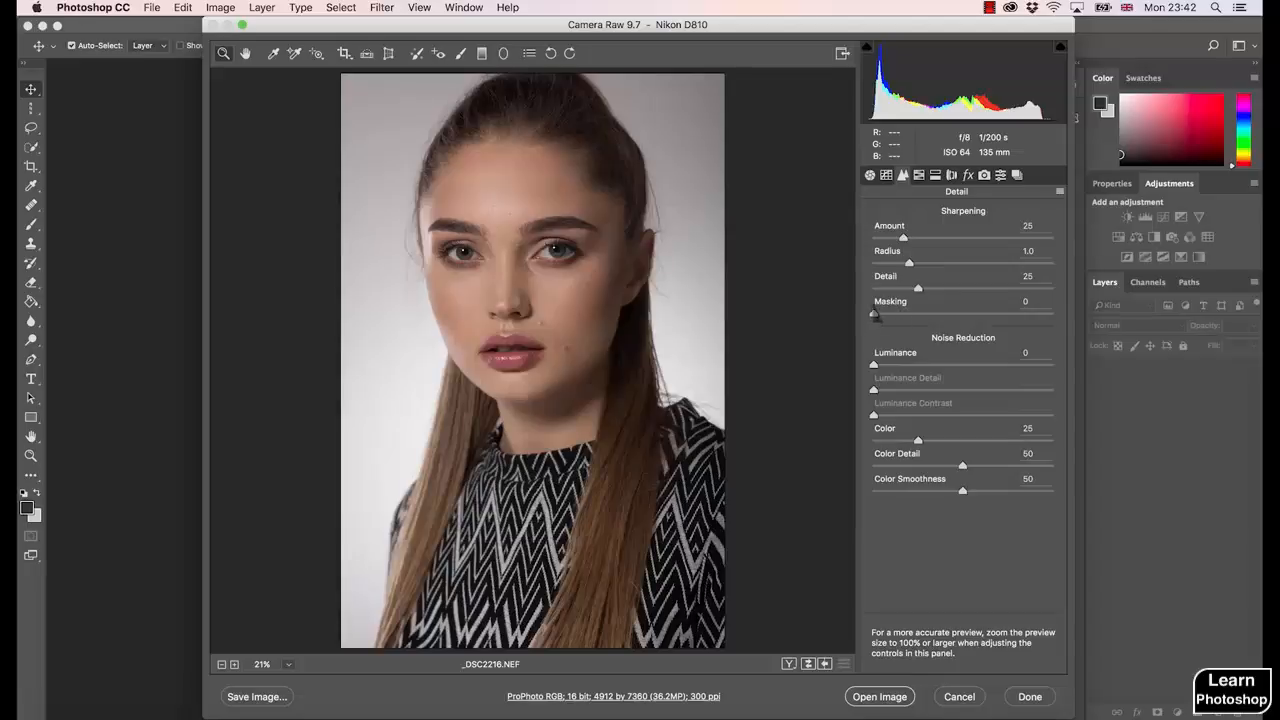
# - Try shifting the Reds hue in the HSL adjustments to +71 and -62, and reset it to 0
pyautogui.click(920, 178)
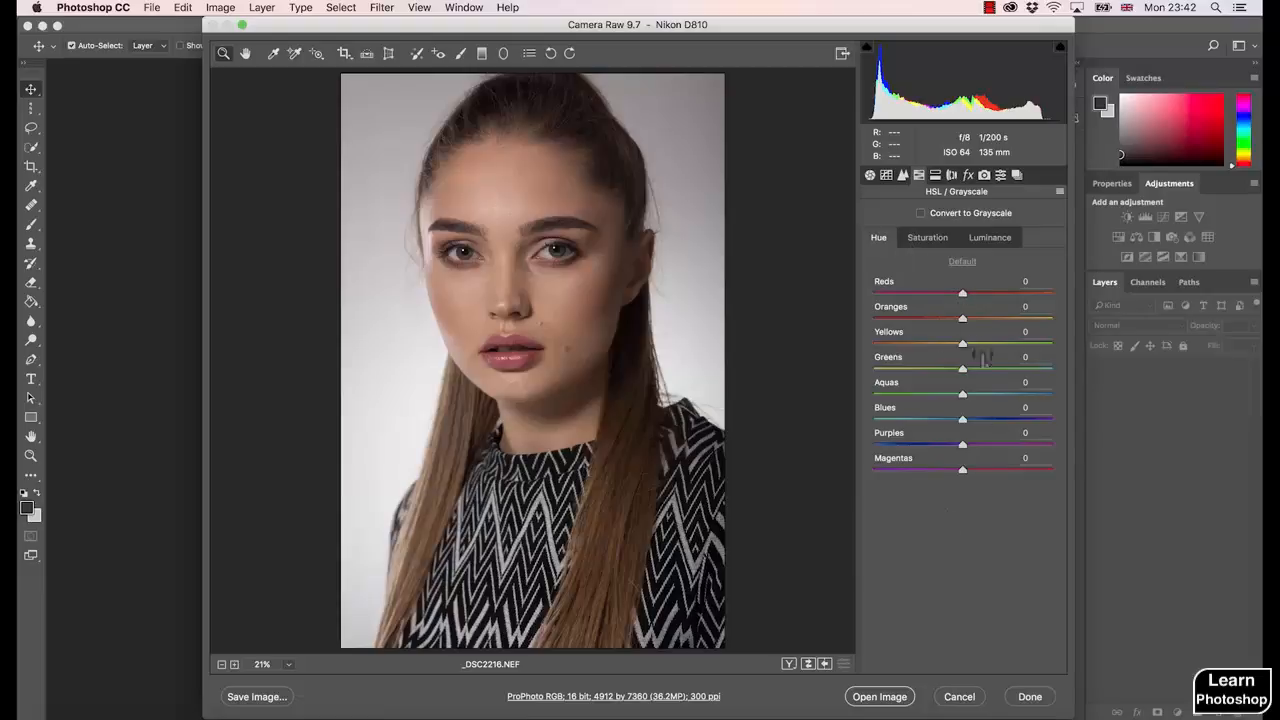
pyautogui.moveTo(963, 293); pyautogui.dragTo(1031, 315)
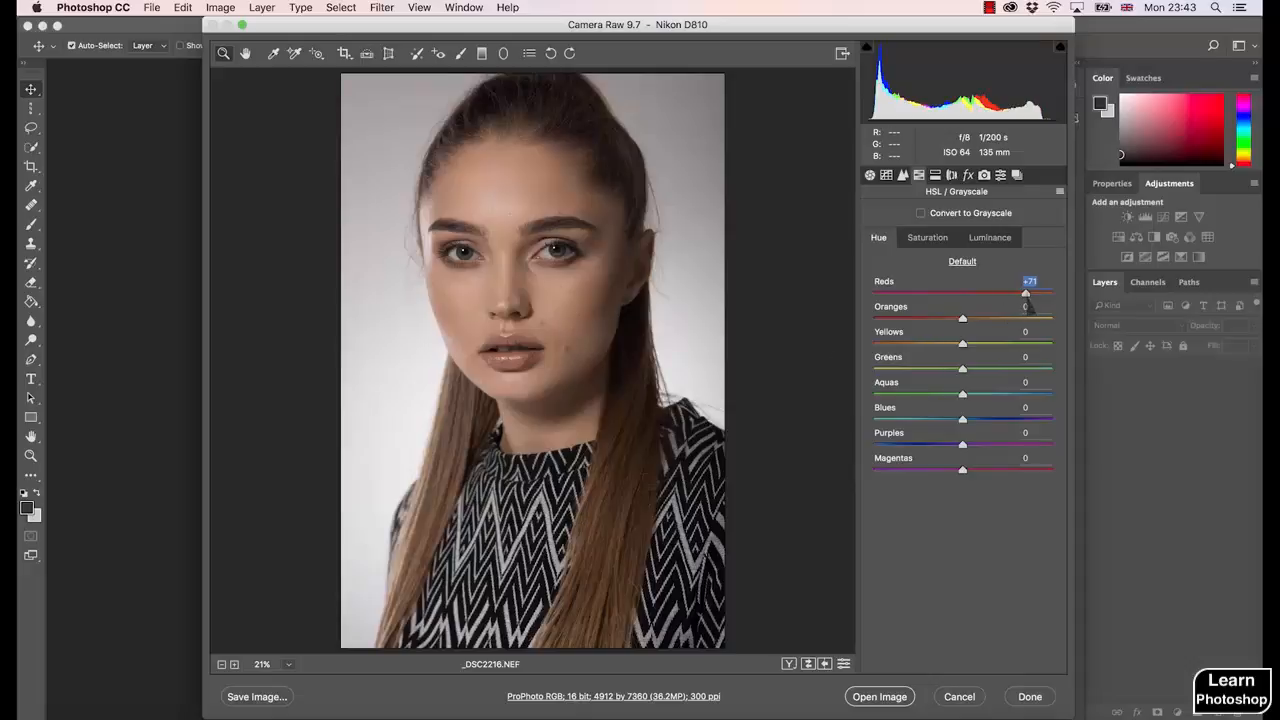
pyautogui.moveTo(1027, 304); pyautogui.dragTo(915, 305)
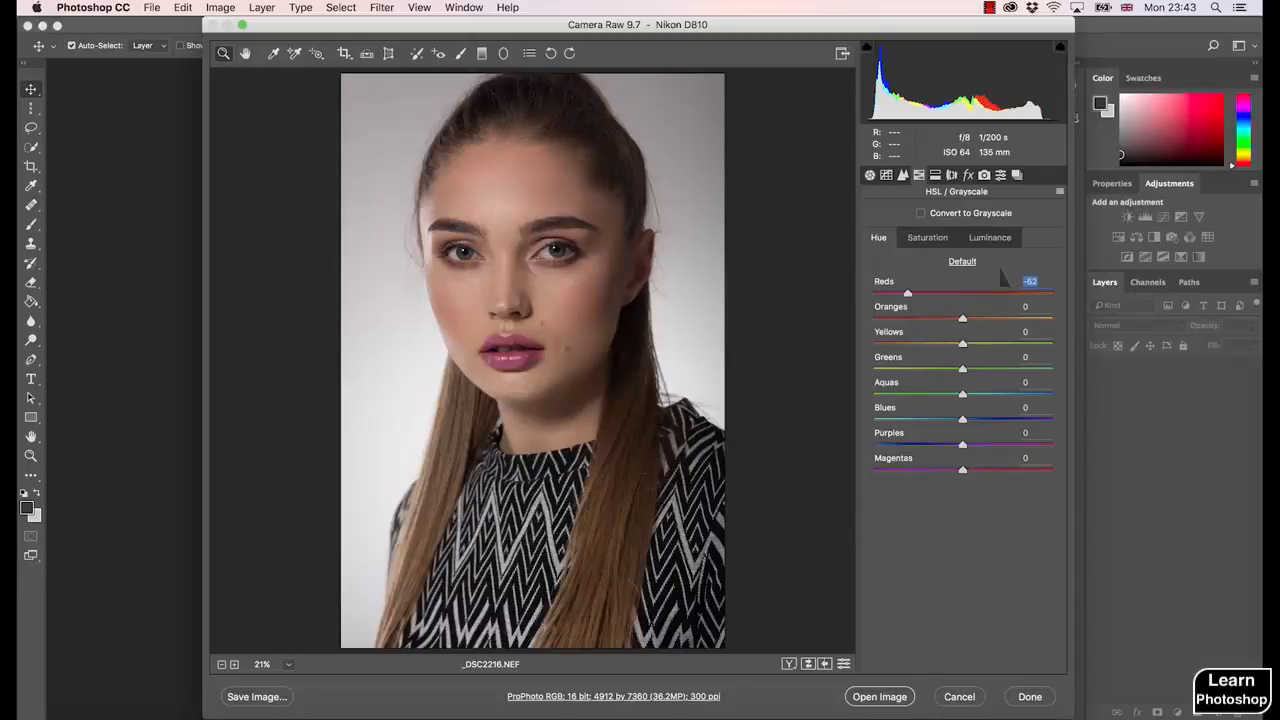
pyautogui.write('0')
# - Try raising the HSL saturation of Reds to +8 and Oranges to +13, and reset both to 0
pyautogui.click(927, 238)
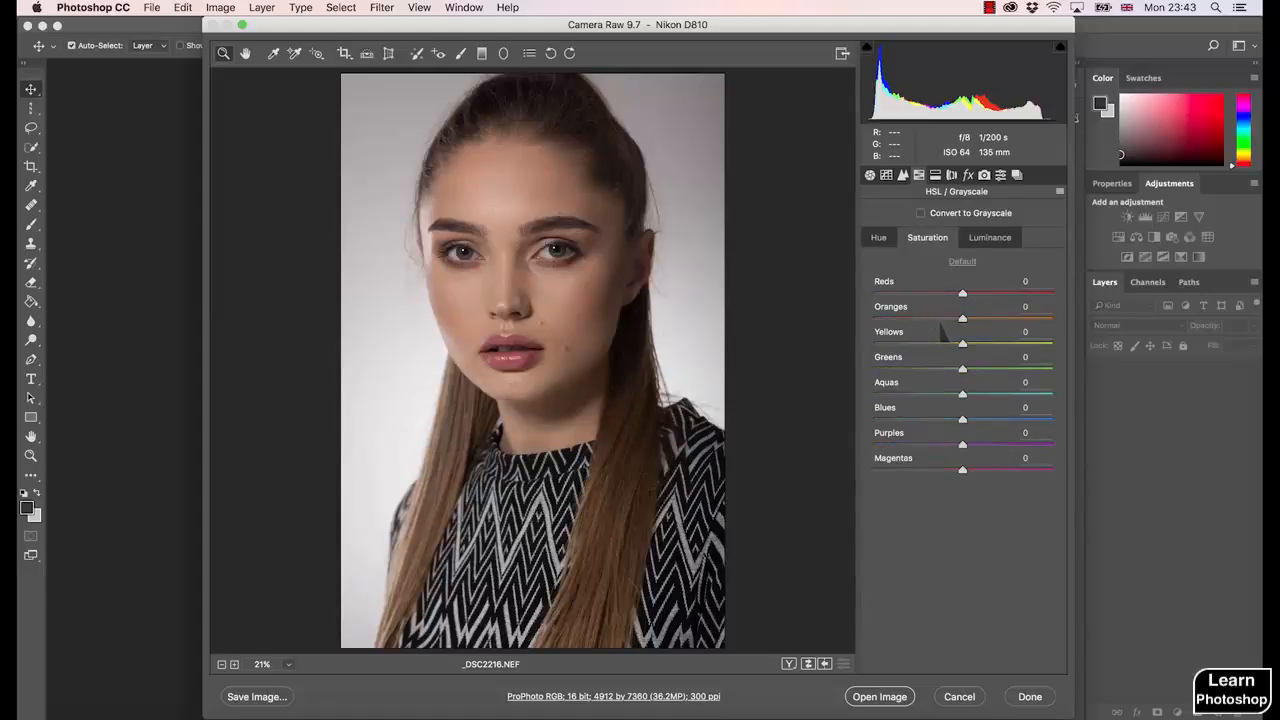
pyautogui.moveTo(963, 295); pyautogui.dragTo(976, 320)
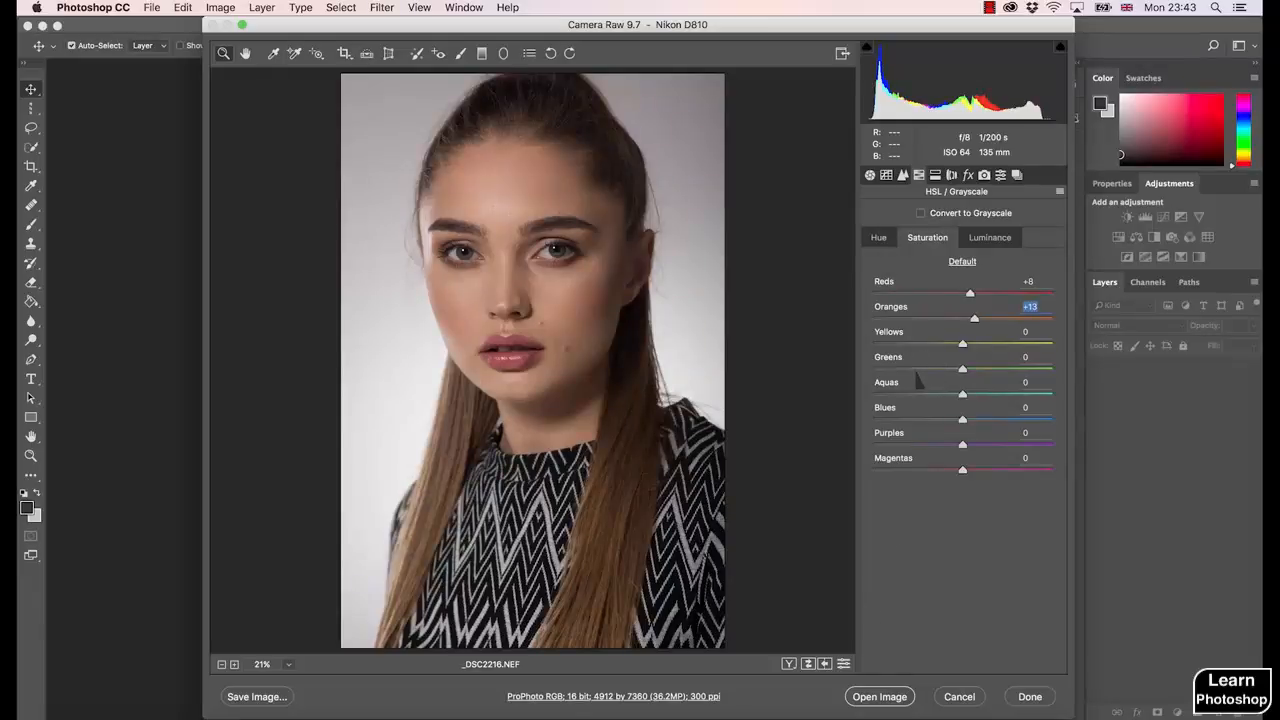
pyautogui.write('0')
pyautogui.click(1027, 281)
pyautogui.write('0')
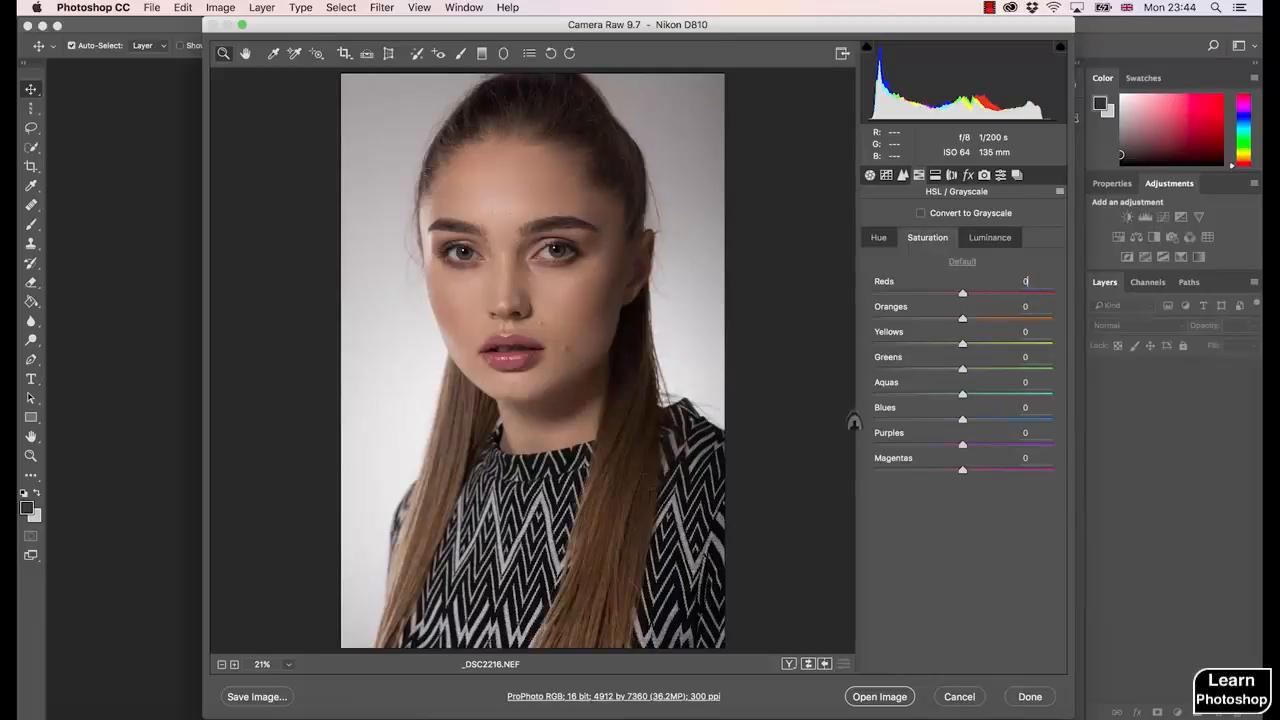
# - Raise the HSL saturation of Reds to +7 and Oranges to +6
pyautogui.moveTo(964, 322); pyautogui.dragTo(972, 322)
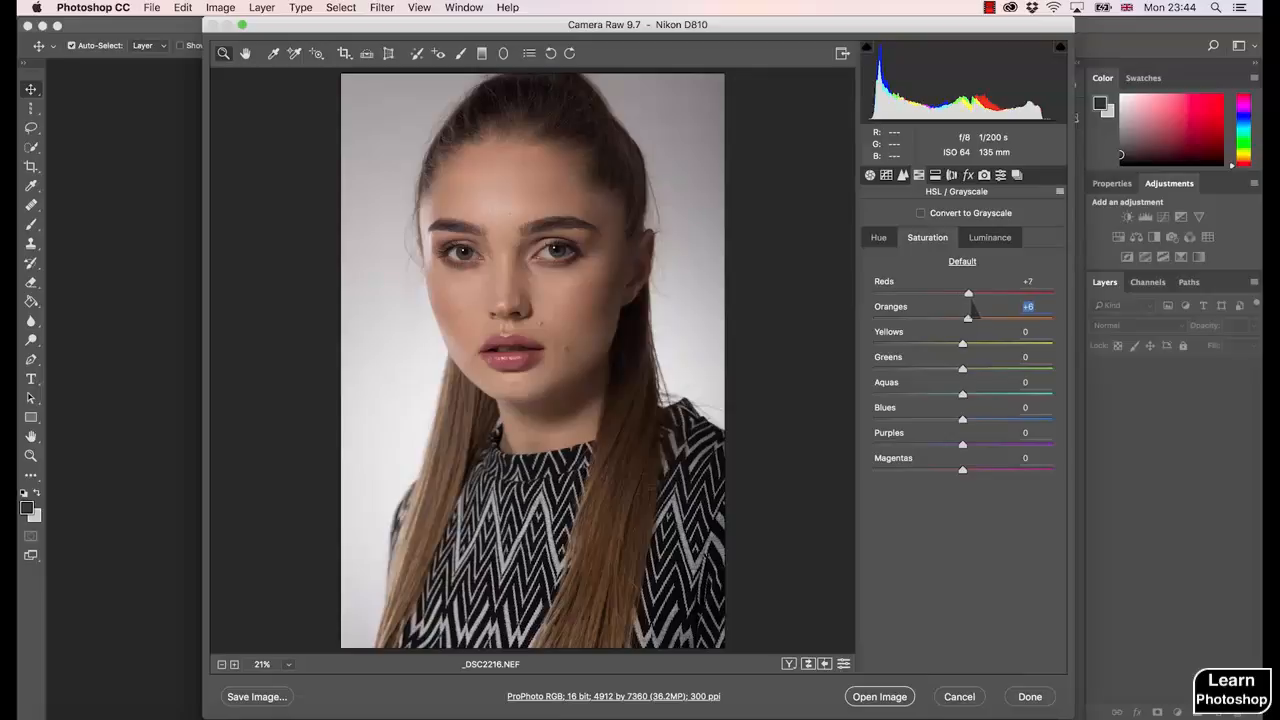
pyautogui.click(970, 295)
# - Compare the portrait before and after the saturation changes by repeatedly switching the preview
pyautogui.press('p')
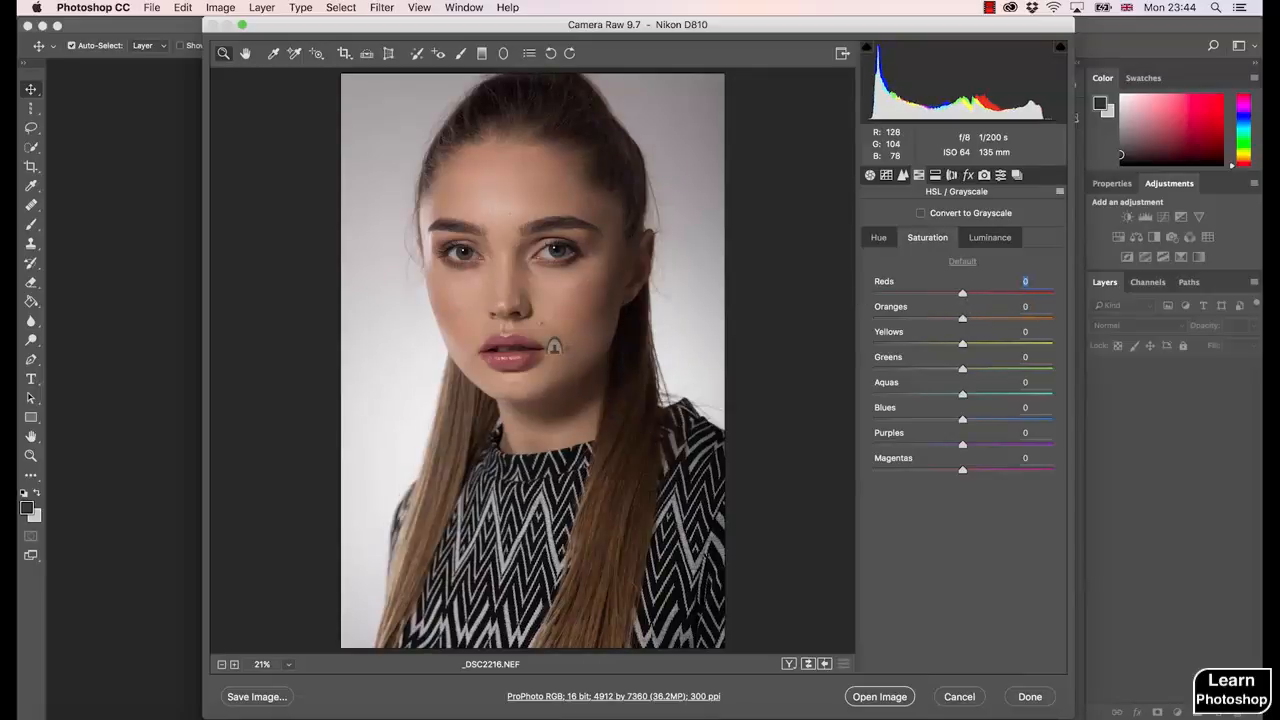
pyautogui.press('p')
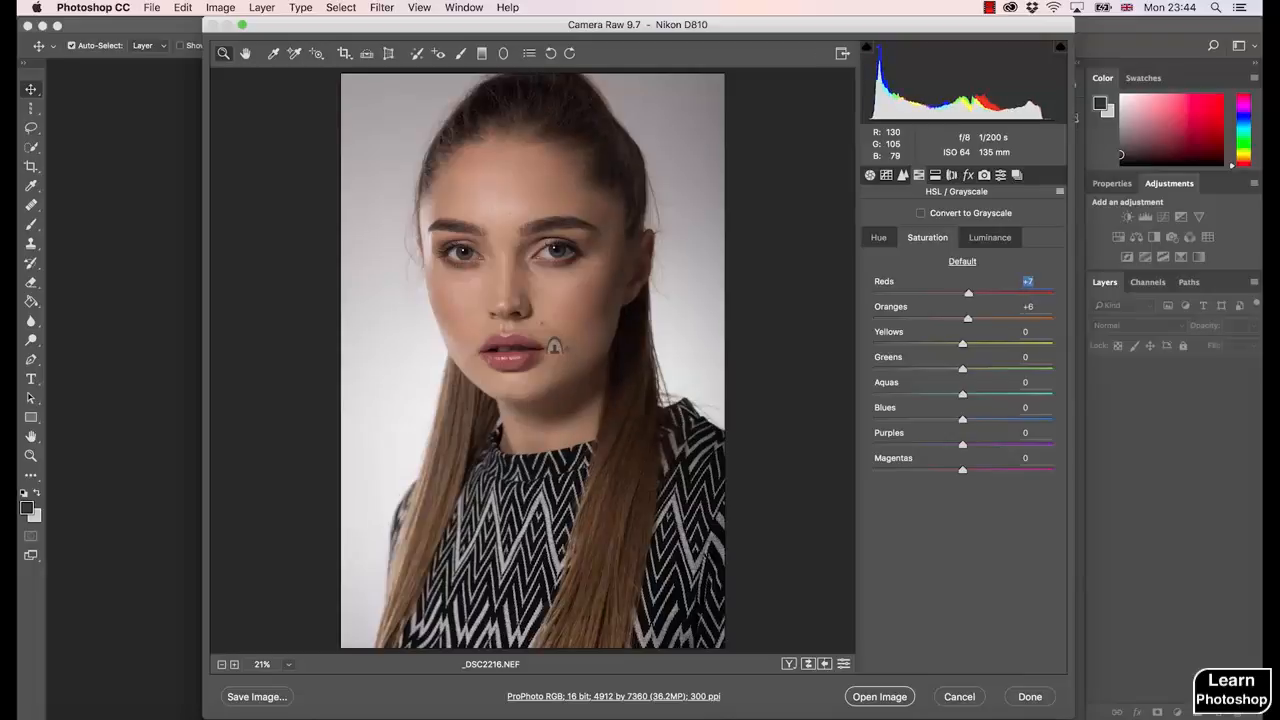
pyautogui.press('p')
pyautogui.press('p')
pyautogui.press('p')
pyautogui.press('p')
pyautogui.press('p')
pyautogui.press('p')
pyautogui.press('p')
pyautogui.press('p')
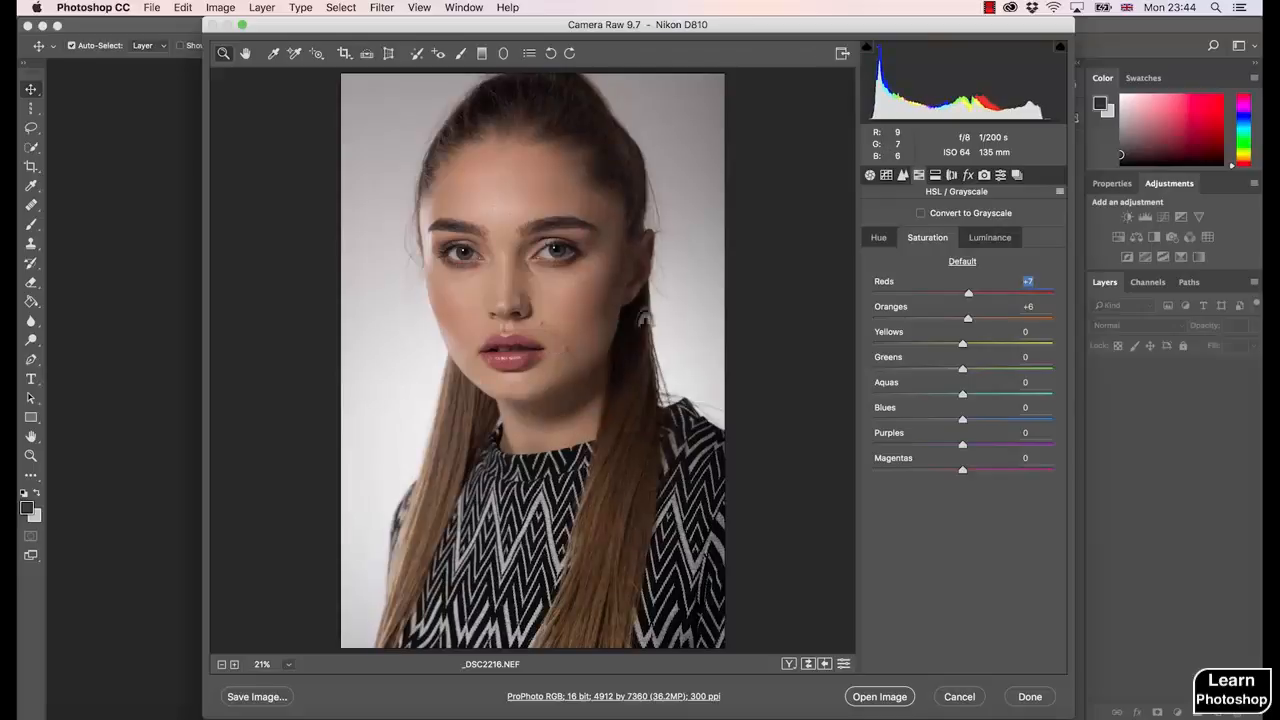
# - Try a Yellows saturation of +95, reset it to 0, and compare the preview with and without the HSL changes
pyautogui.moveTo(970, 341); pyautogui.dragTo(1052, 370)
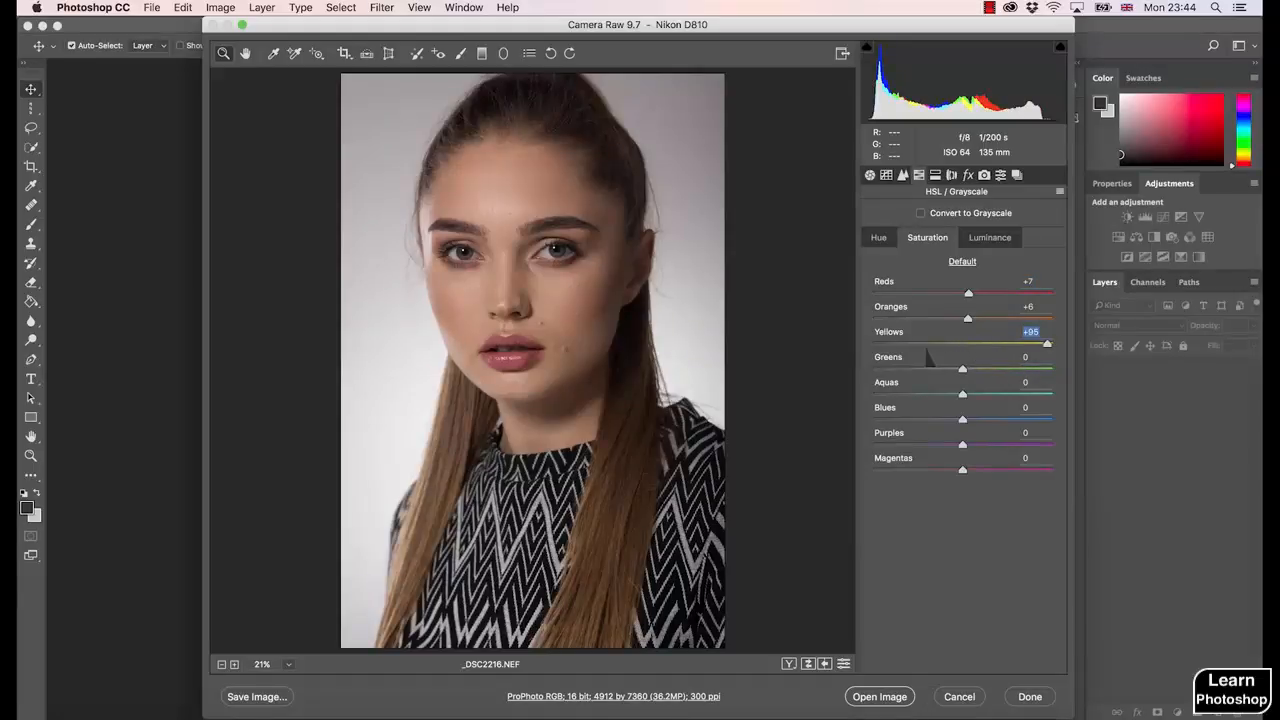
pyautogui.write('0 p')
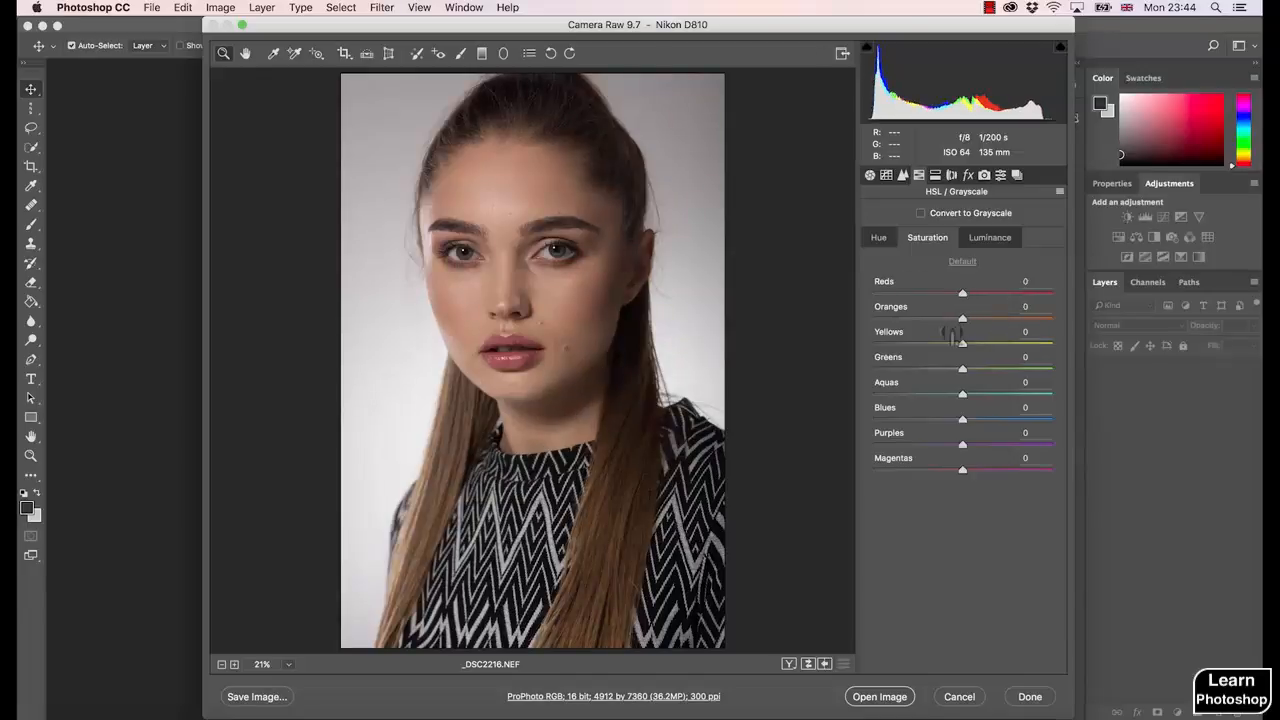
pyautogui.write('p')
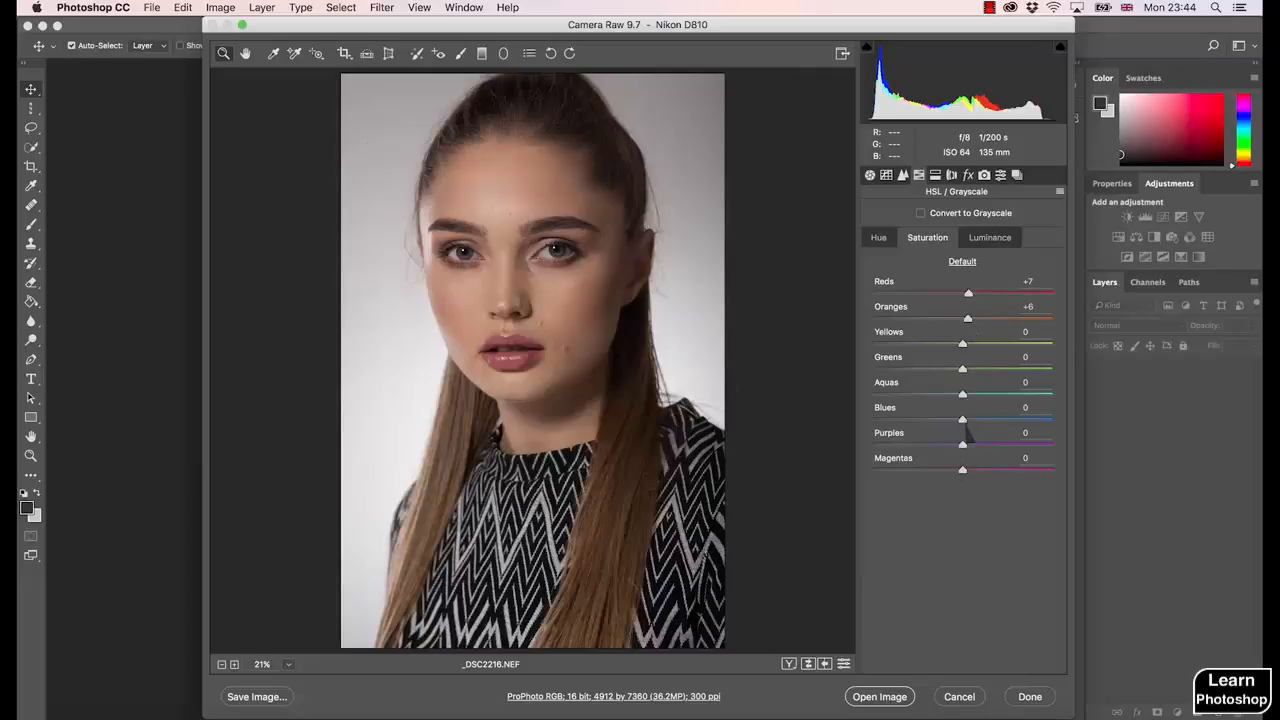
# - Raise the saturation of Blues to +30, Aquas to +24 and Oranges to +8
pyautogui.moveTo(964, 423); pyautogui.dragTo(987, 396)
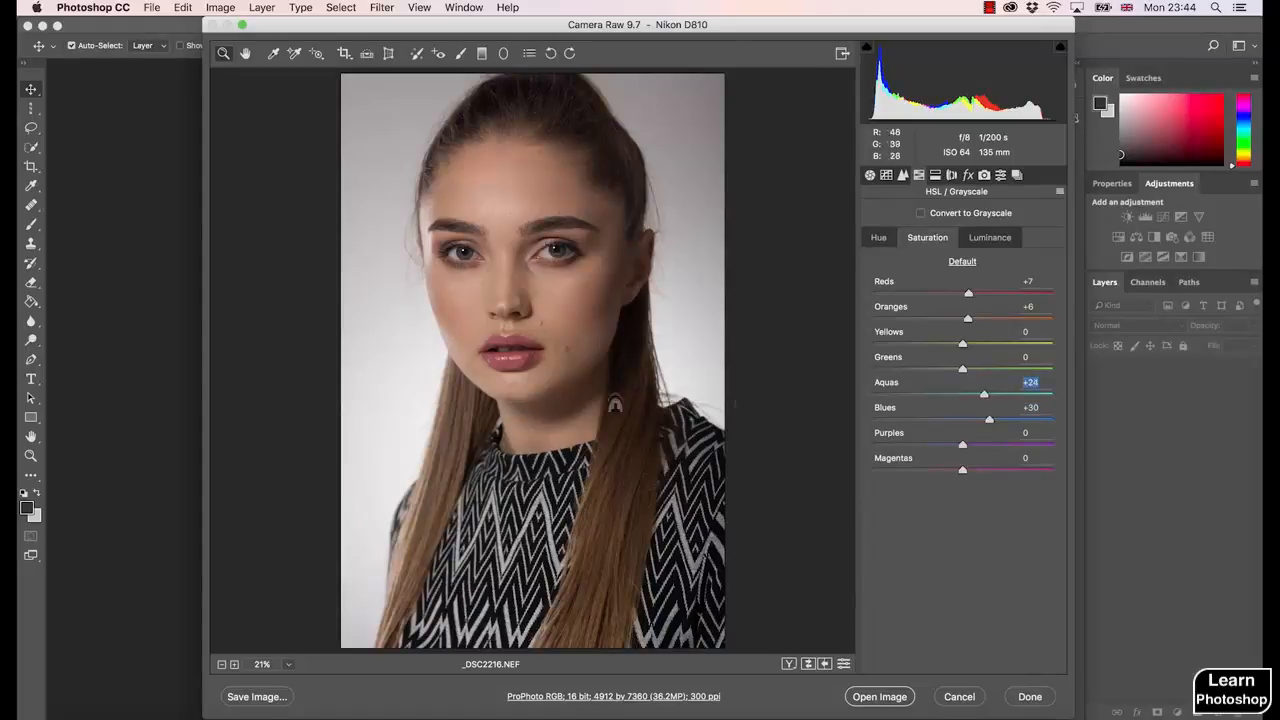
pyautogui.click(970, 320)
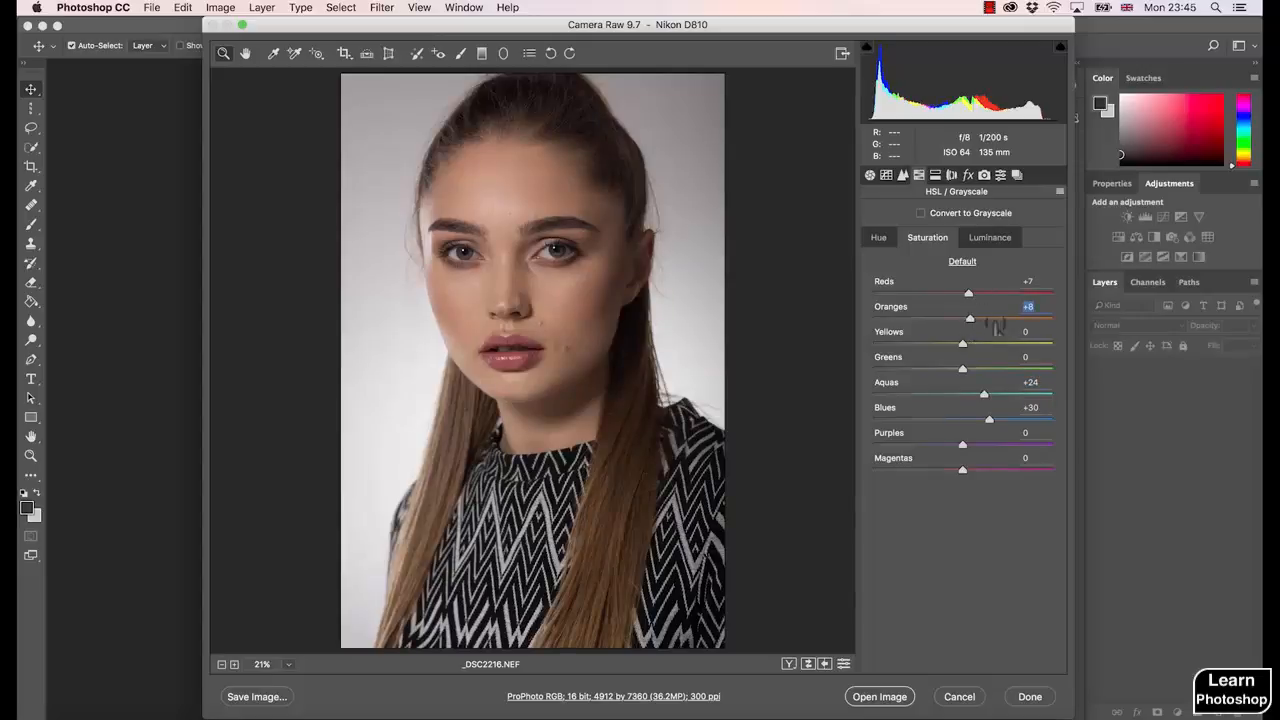
# - Try a slight shift of the Reds hue and reset it to 0
pyautogui.click(879, 238)
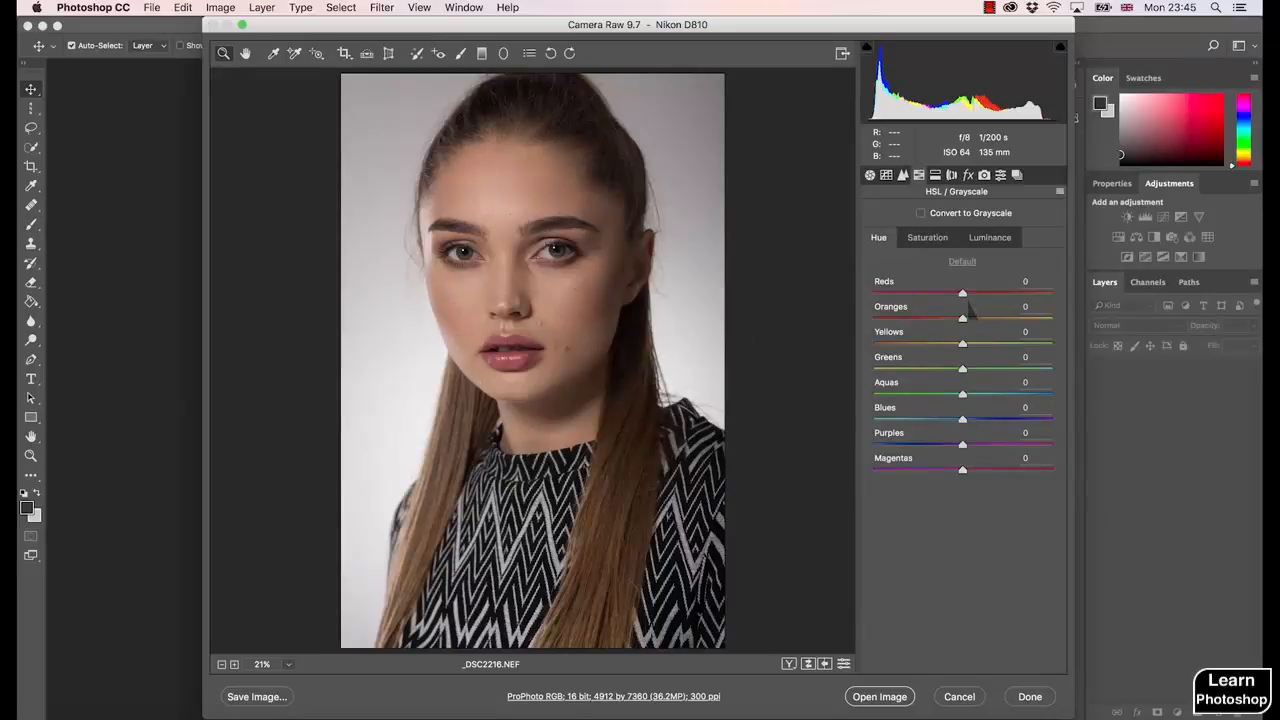
pyautogui.moveTo(962, 293)
pyautogui.mouseDown()
pyautogui.moveTo(992, 296)
pyautogui.moveTo(932, 298)
pyautogui.moveTo(958, 312)
pyautogui.mouseUp()
pyautogui.write('0')
# - Try Reds luminance values of -100 and +74 to darken and brighten the lips, and reset it to 0
pyautogui.click(989, 238)
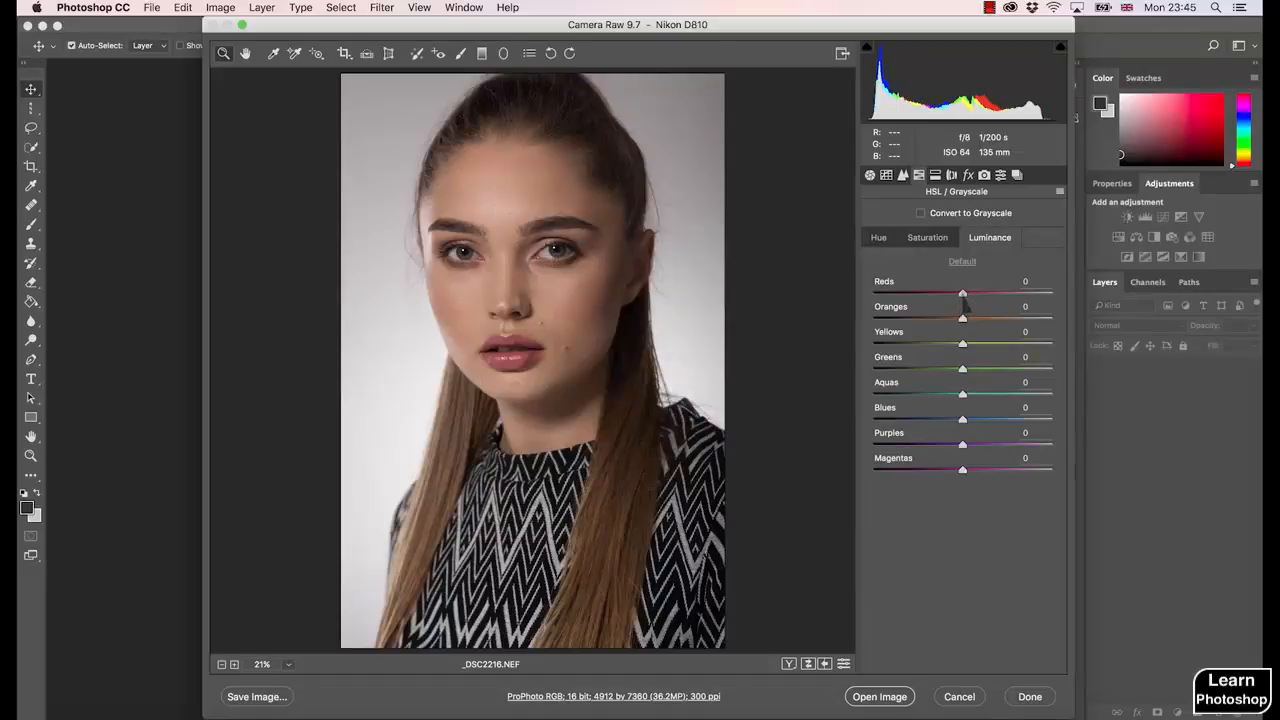
pyautogui.moveTo(963, 296); pyautogui.dragTo(674, 374)
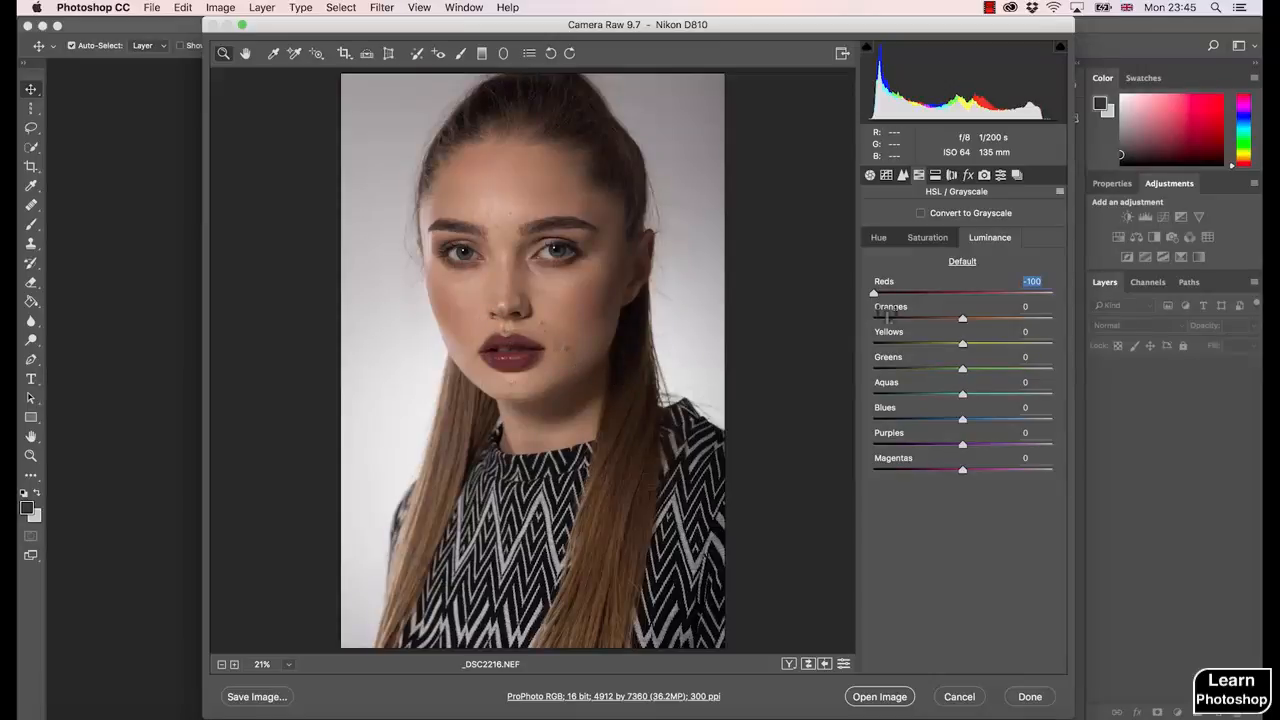
pyautogui.moveTo(874, 293); pyautogui.dragTo(957, 293)
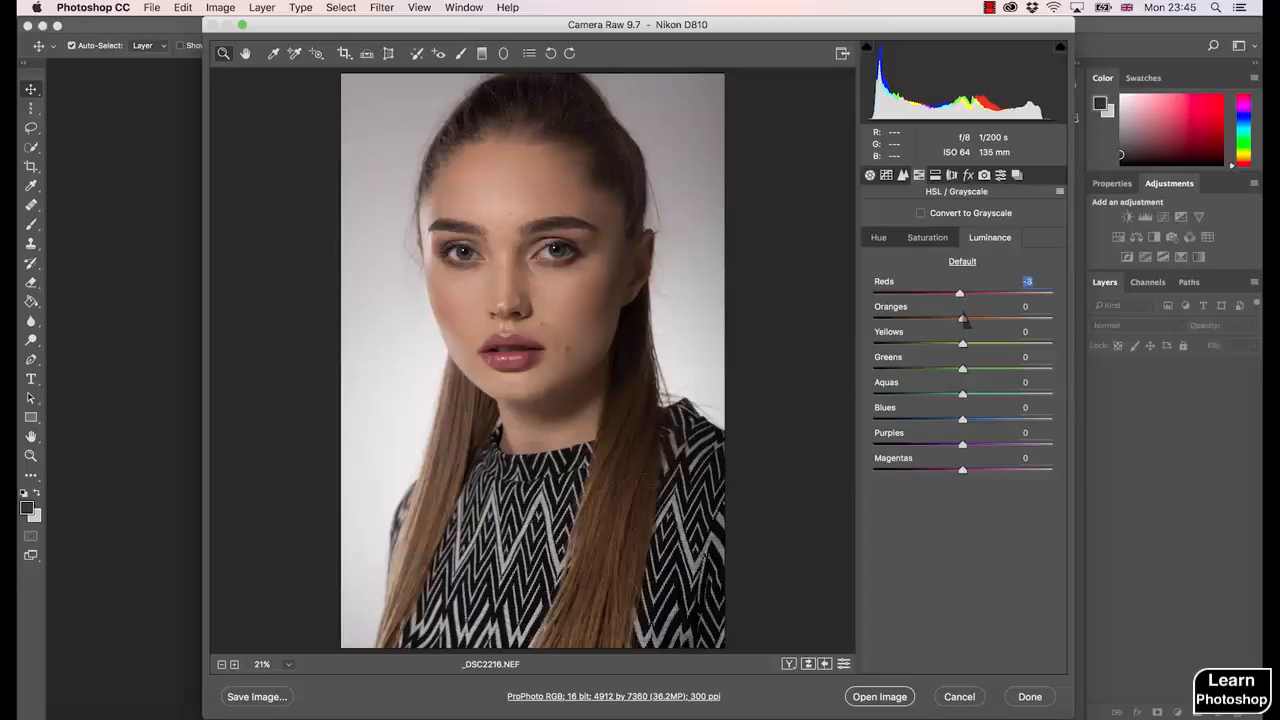
pyautogui.write('0')
pyautogui.moveTo(964, 299); pyautogui.dragTo(1029, 300)
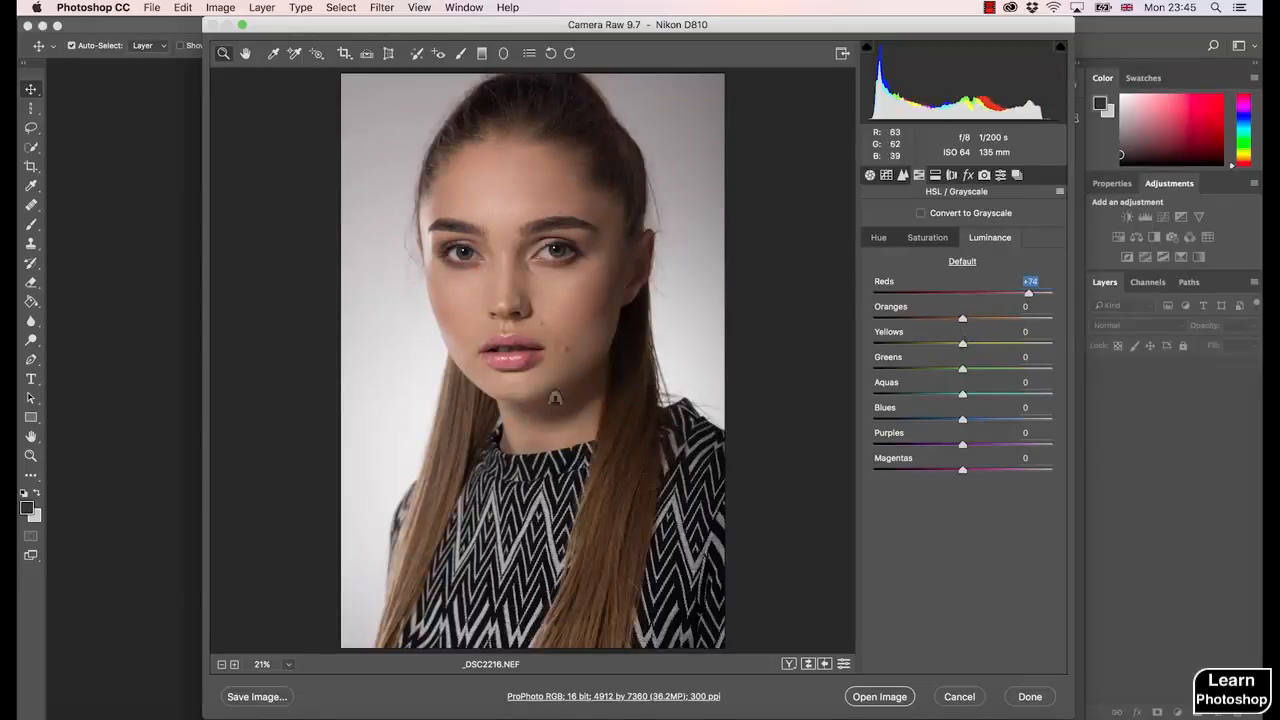
pyautogui.write('0')
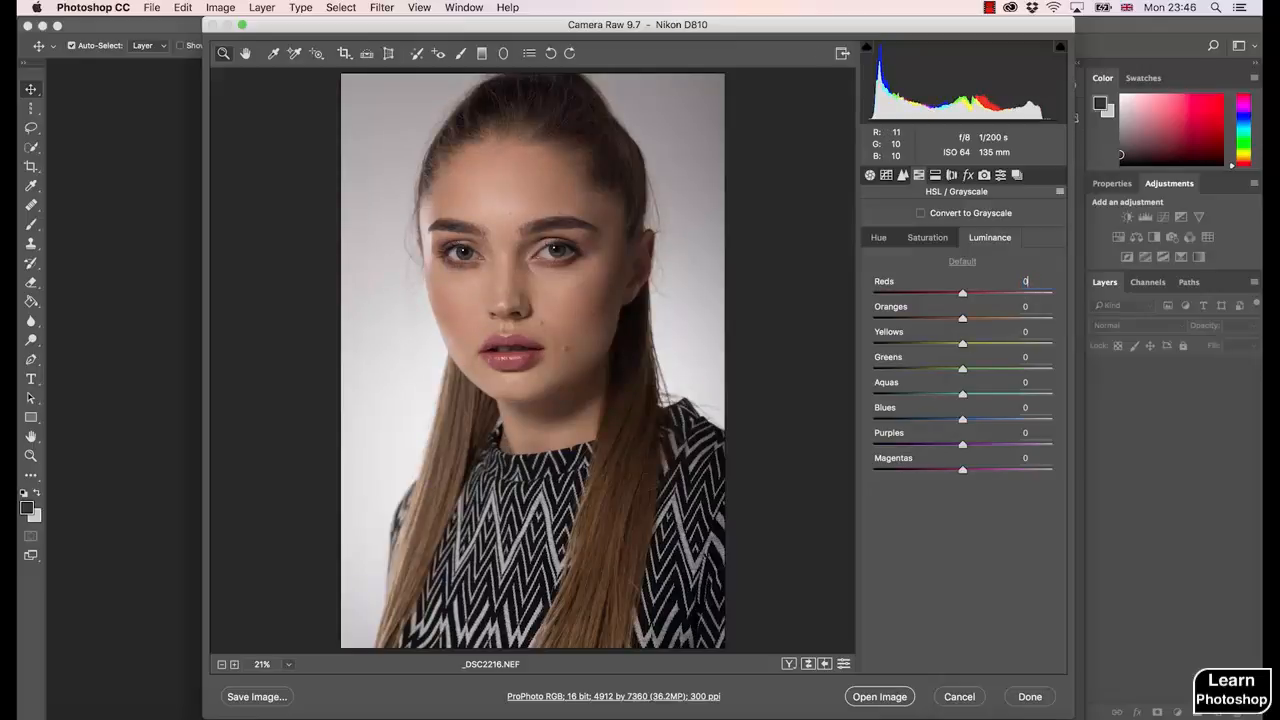
# - Try a Yellows luminance of +100 and a slight Oranges luminance change, resetting both to 0, and return to the saturation settings
pyautogui.moveTo(963, 346); pyautogui.dragTo(1069, 361)
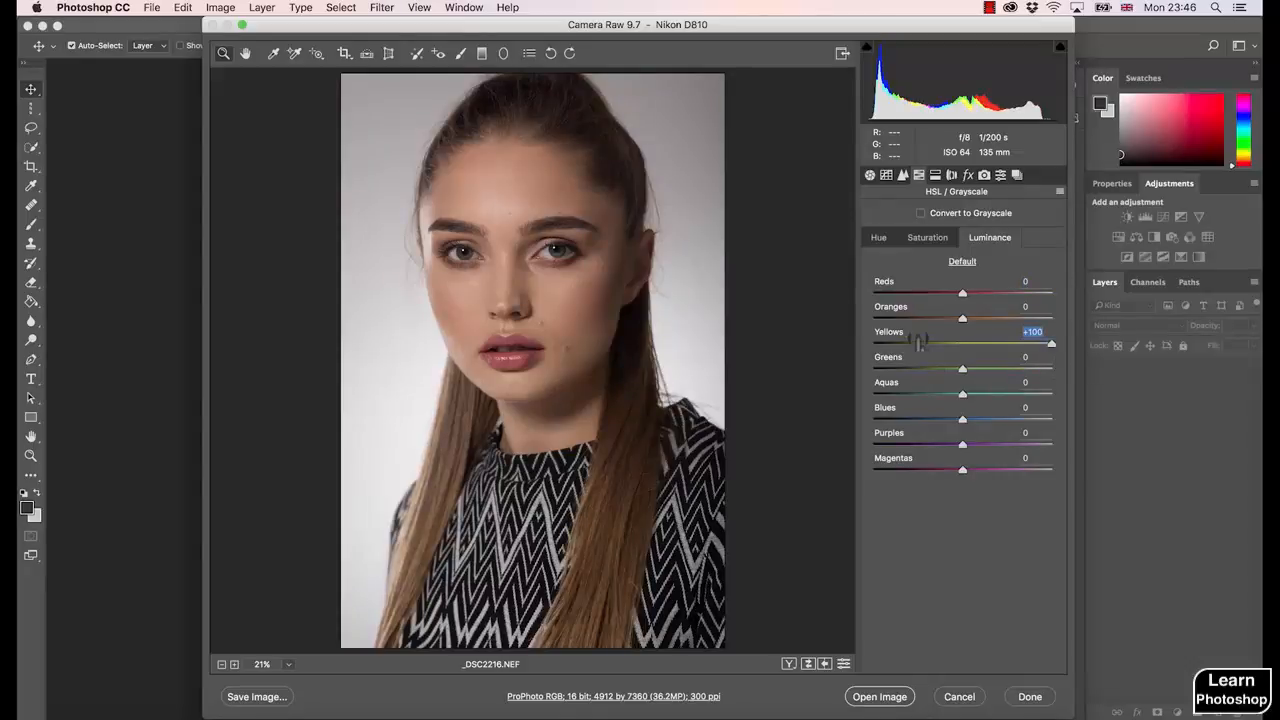
pyautogui.write('0')
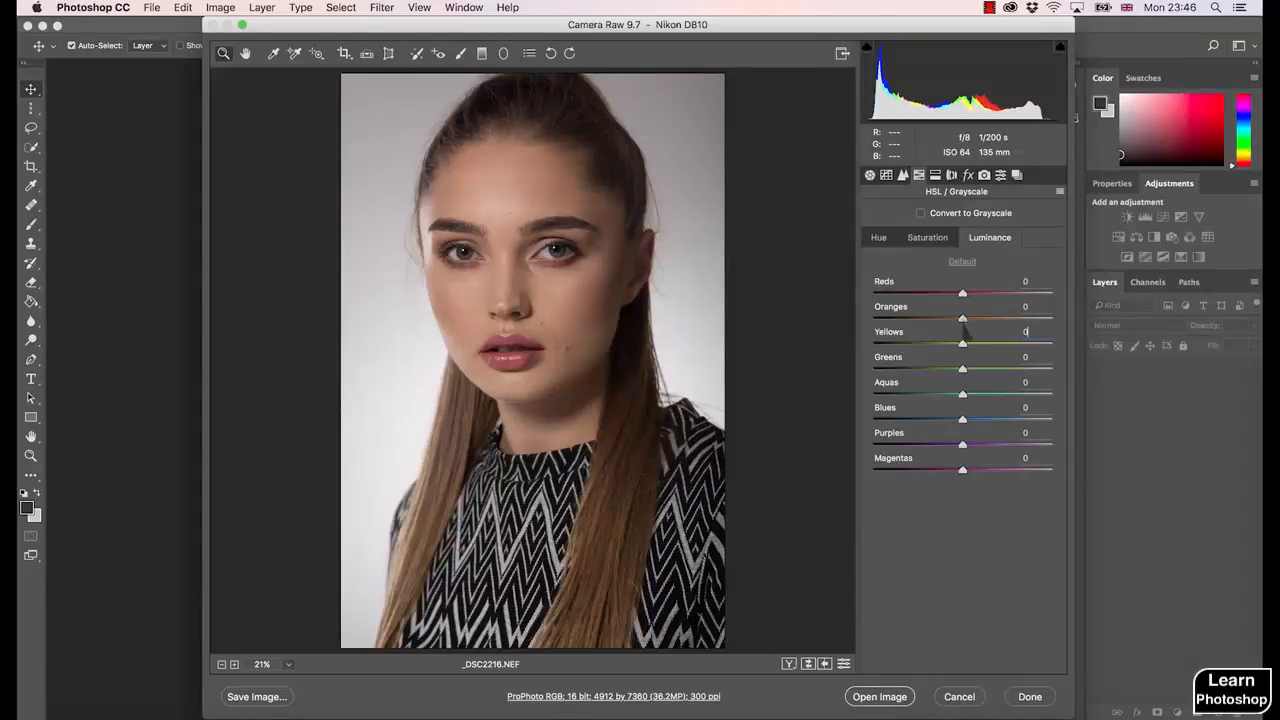
pyautogui.moveTo(963, 318)
pyautogui.mouseDown()
pyautogui.moveTo(995, 318)
pyautogui.moveTo(967, 320)
pyautogui.mouseUp()
pyautogui.write('0')
pyautogui.click(926, 240)
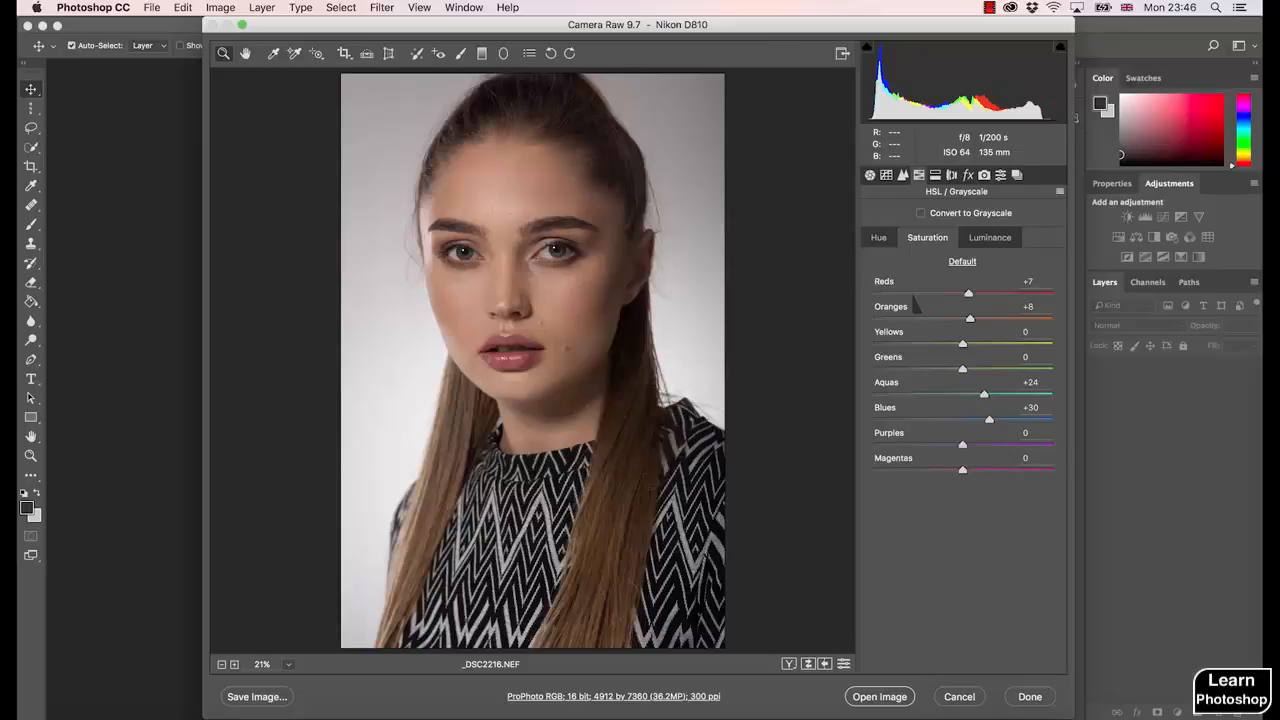
# - Open the workflow options and review the available output color spaces without changing the selection
pyautogui.click(590, 698)
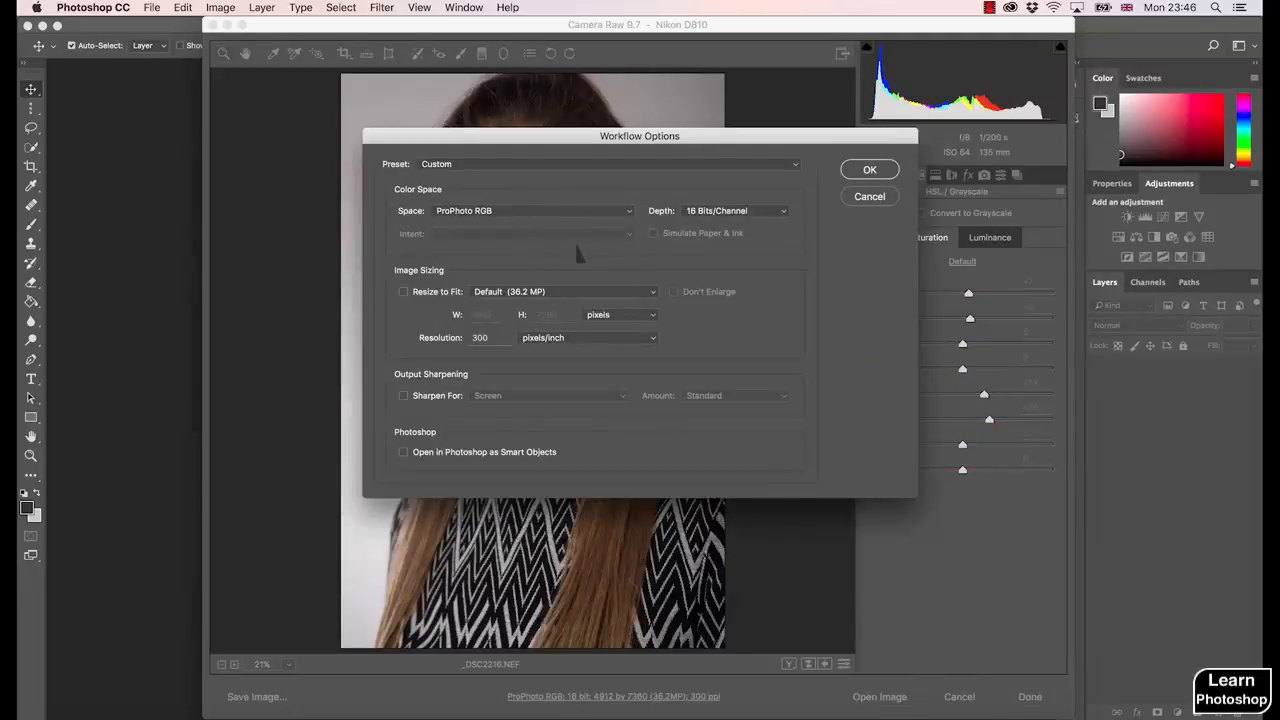
pyautogui.click(528, 220)
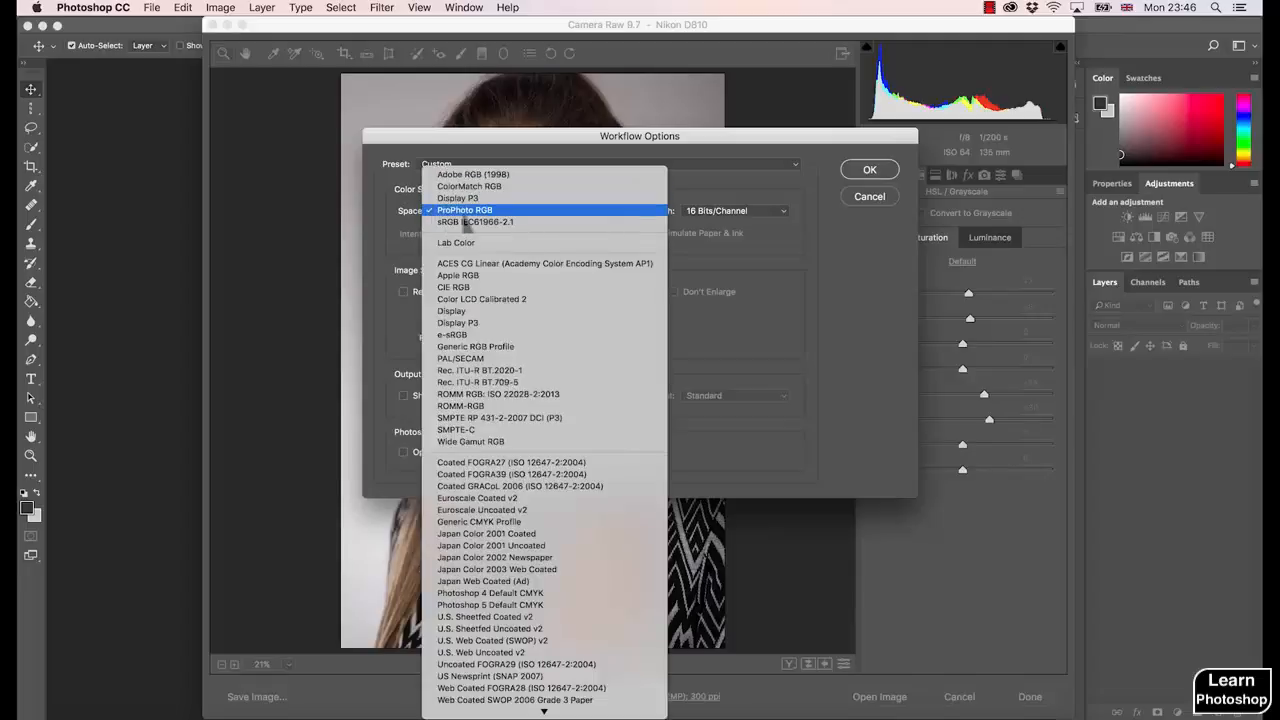
pyautogui.click(400, 246)
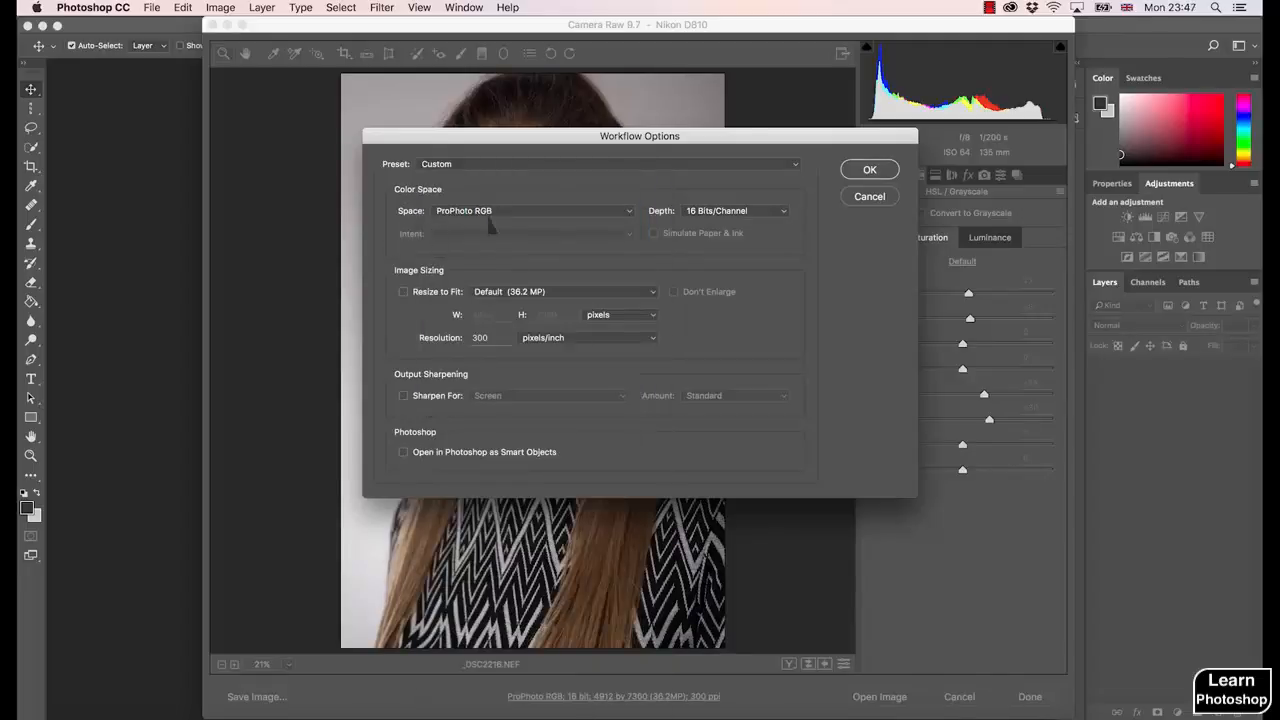
pyautogui.click(505, 220)
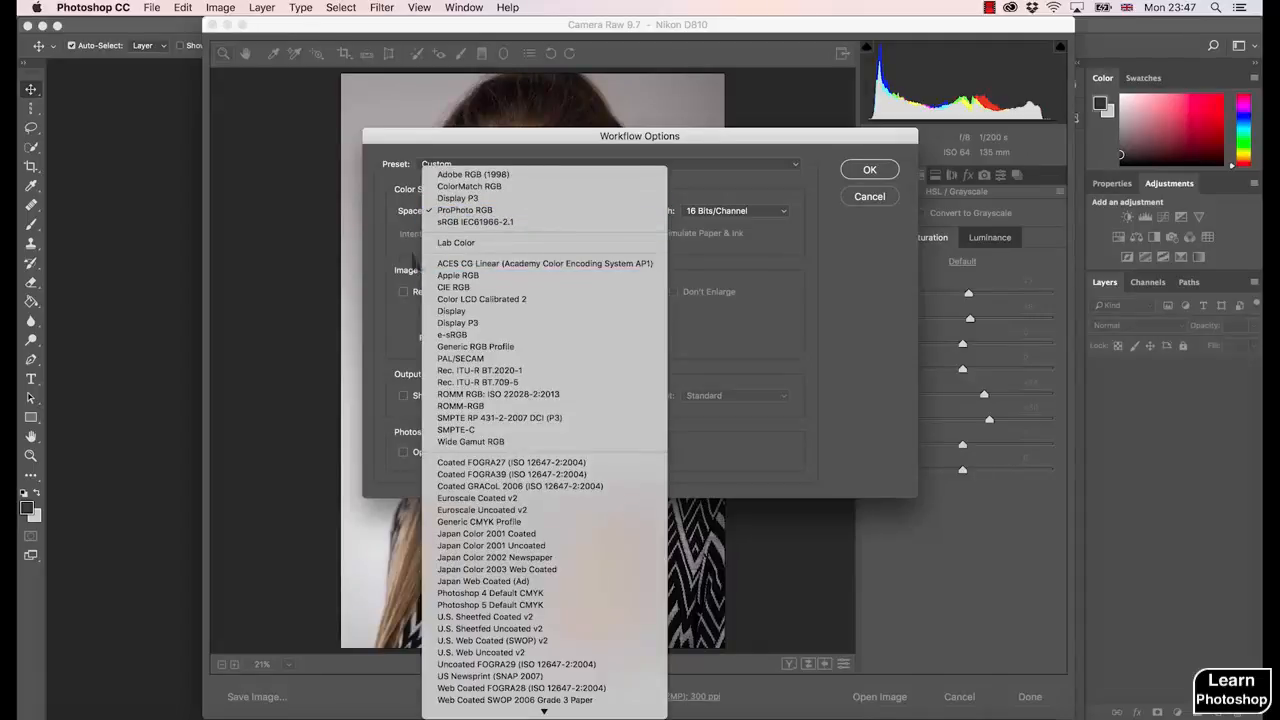
pyautogui.click(392, 236)
# - Try sRGB IEC61966-2.1 and Adobe RGB (1998) as the output color space, and set it back to ProPhoto RGB
pyautogui.click(468, 212)
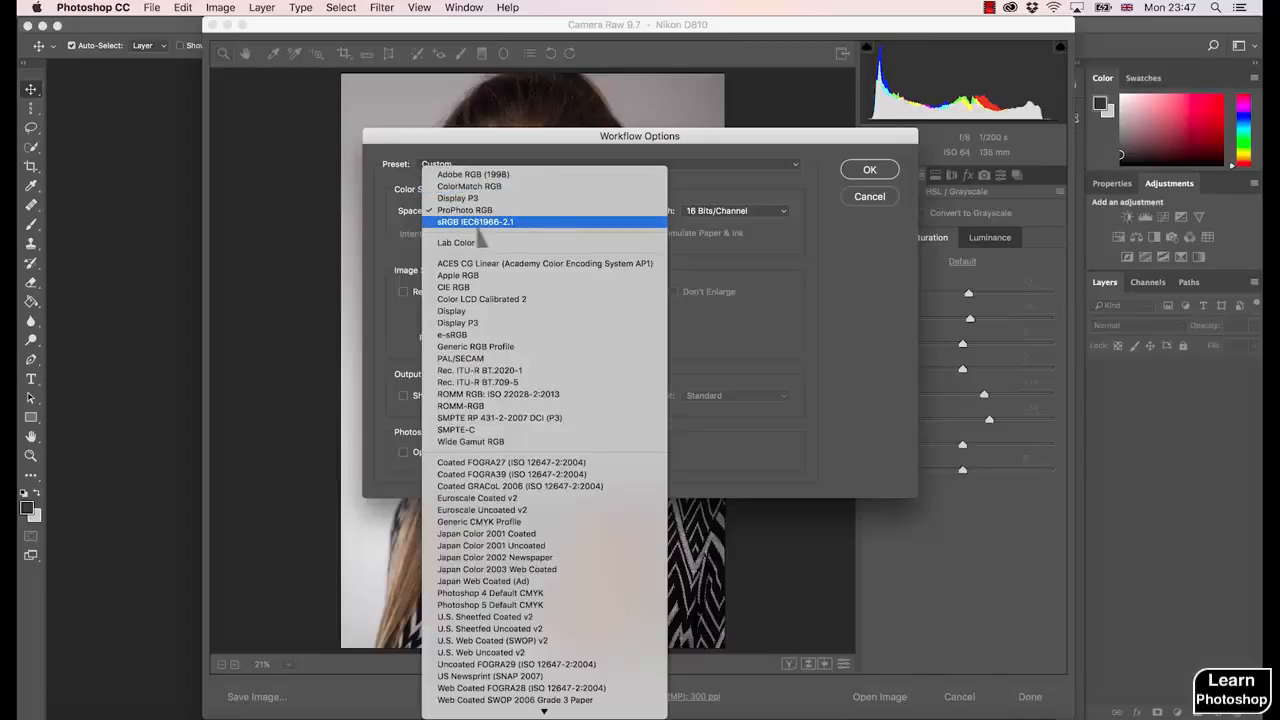
pyautogui.click(478, 224)
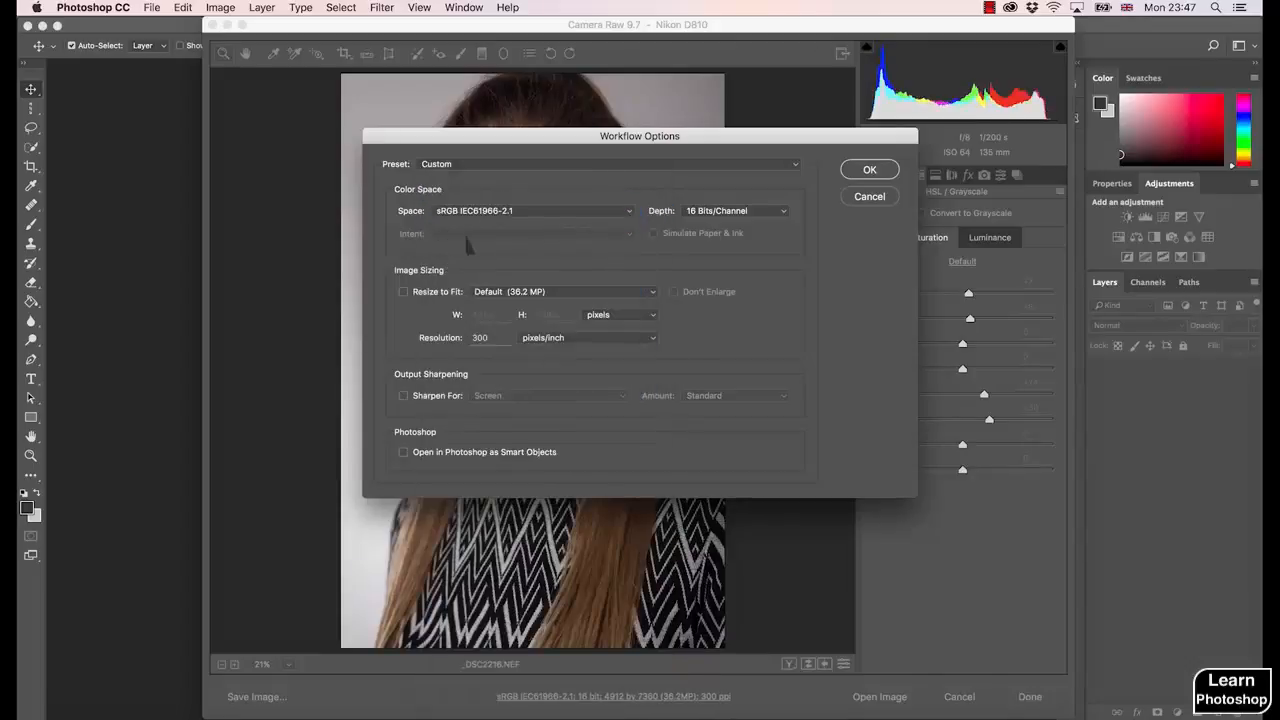
pyautogui.click(492, 222)
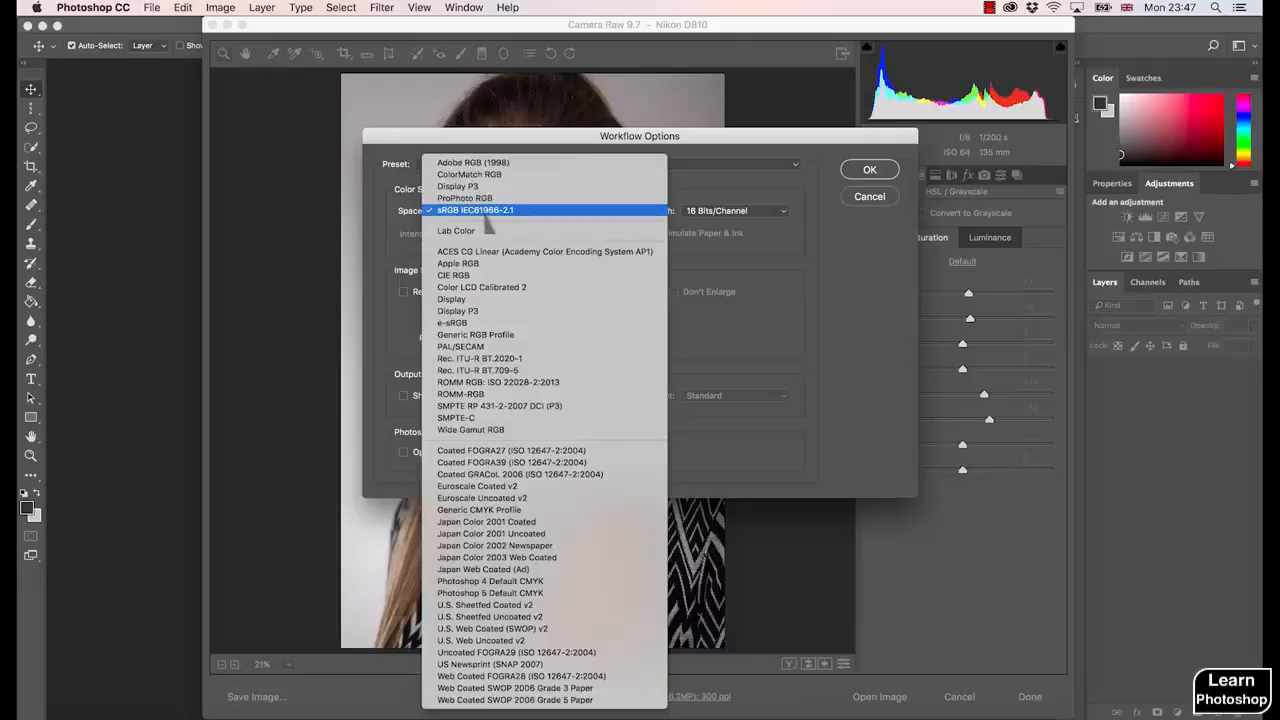
pyautogui.click(486, 166)
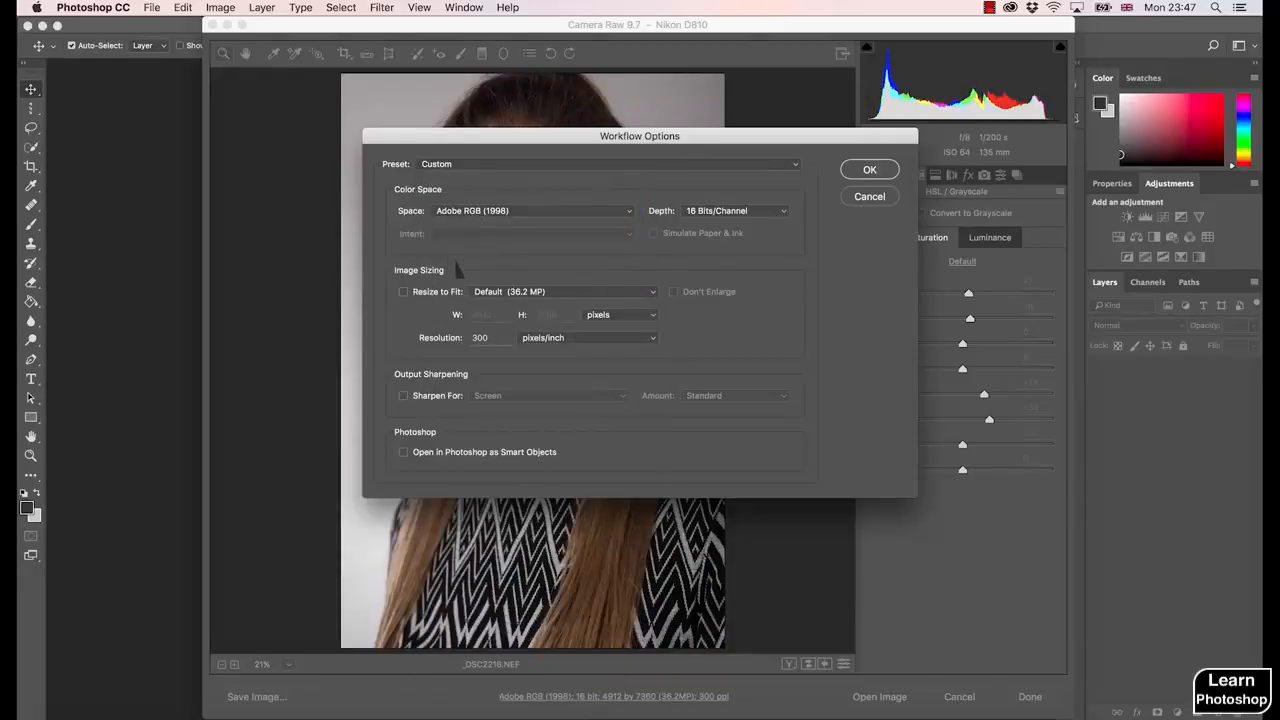
pyautogui.click(525, 211)
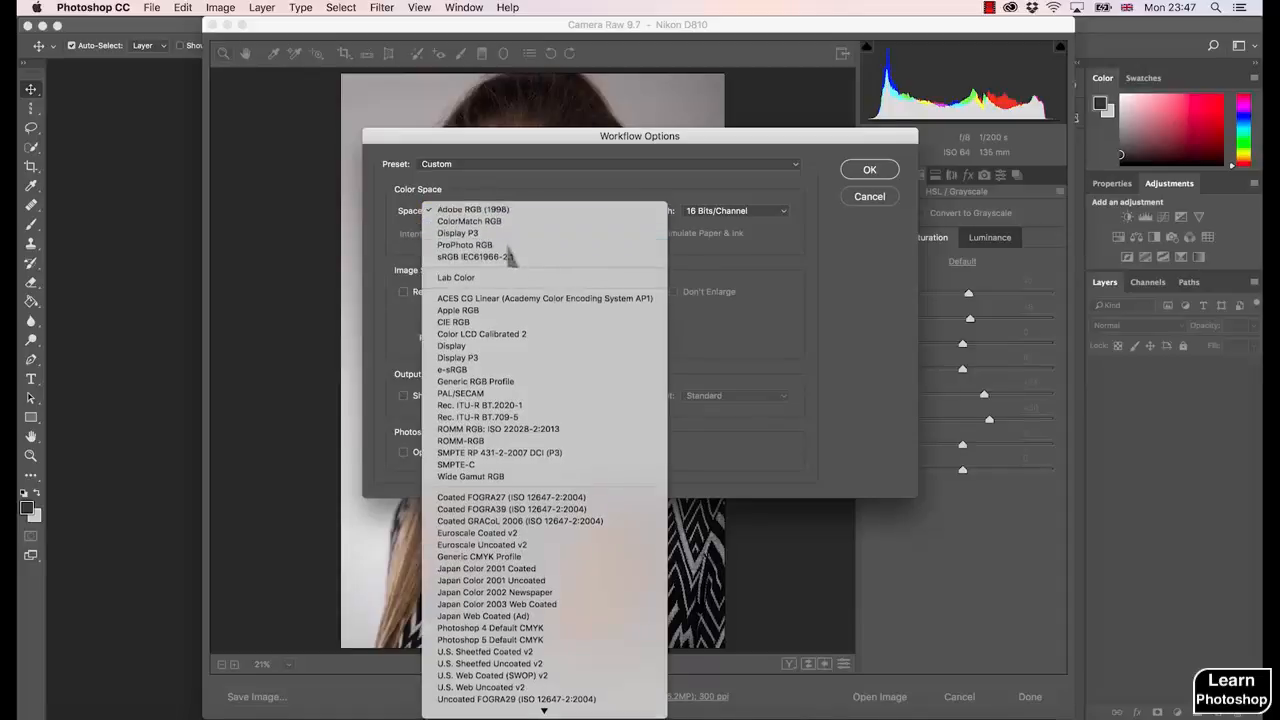
pyautogui.click(506, 245)
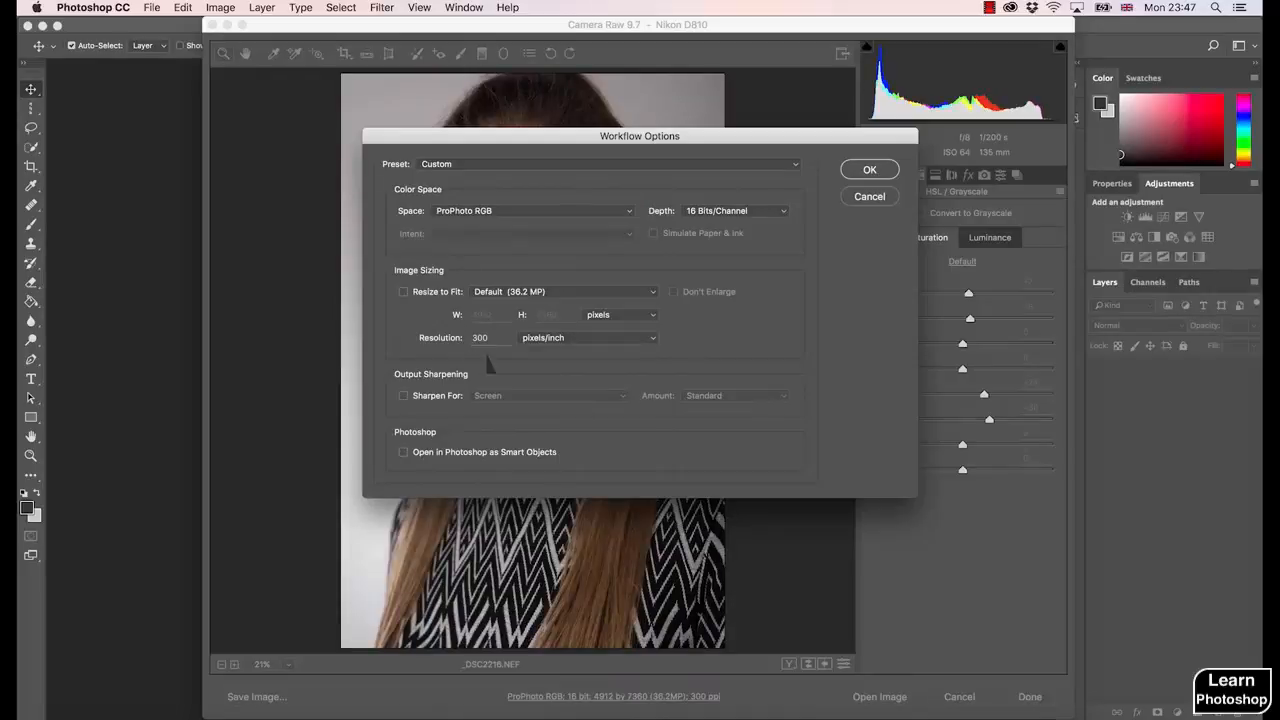
# - Examine the list of output color spaces again and keep ProPhoto RGB selected
pyautogui.click(492, 211)
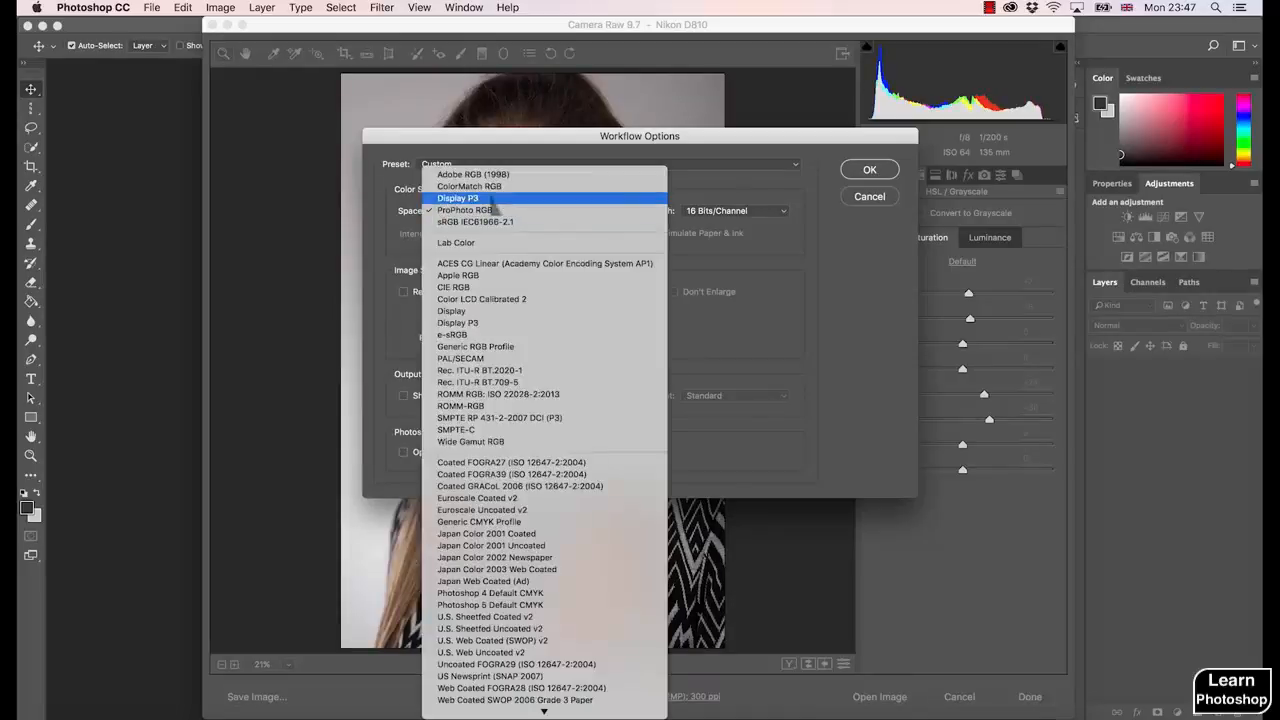
pyautogui.click(392, 245)
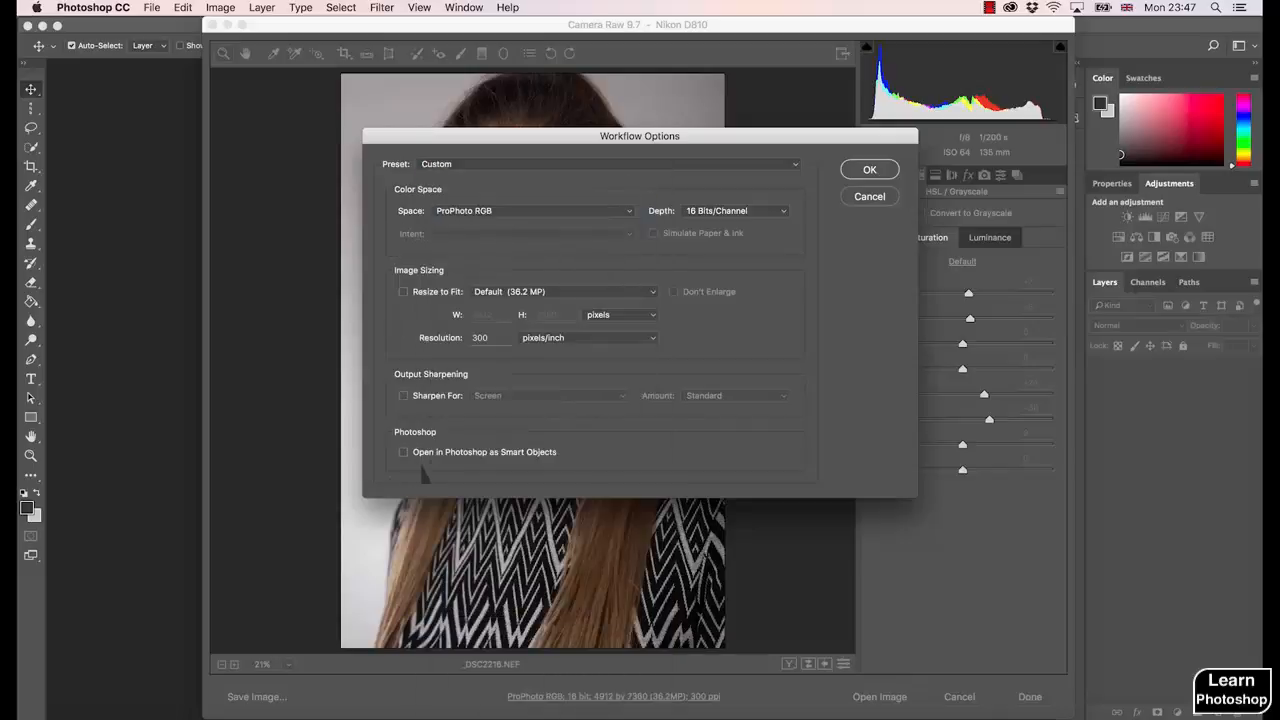
pyautogui.click(490, 212)
pyautogui.click(489, 212)
pyautogui.click(480, 212)
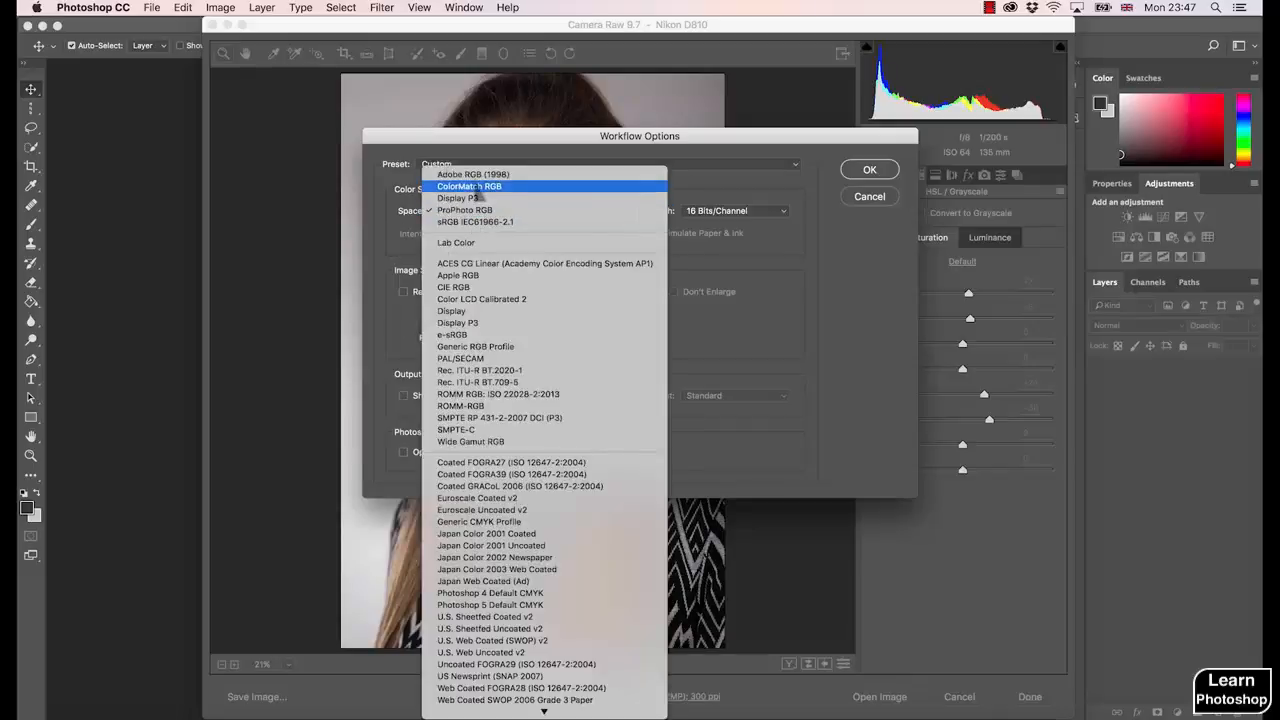
pyautogui.click(379, 269)
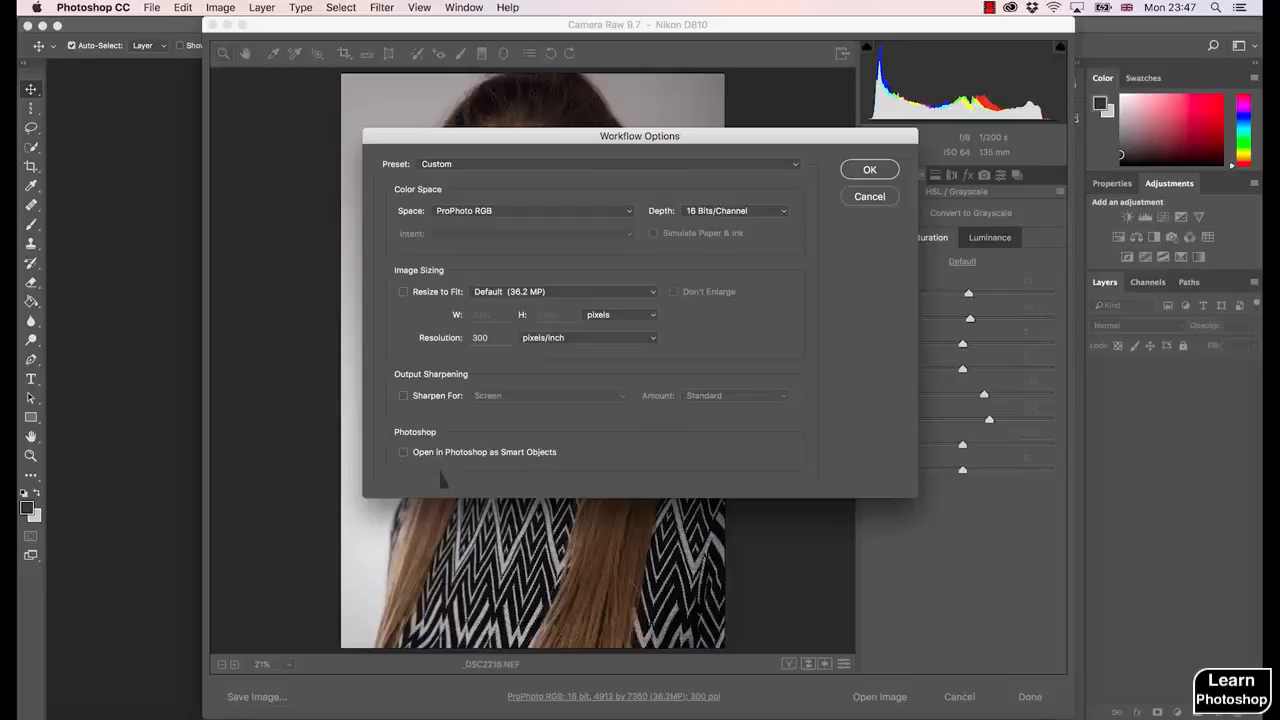
# - Try the option to open in Photoshop as Smart Objects, turn it back off, and accept the workflow options
pyautogui.click(404, 452)
pyautogui.click(404, 452)
pyautogui.click(866, 170)
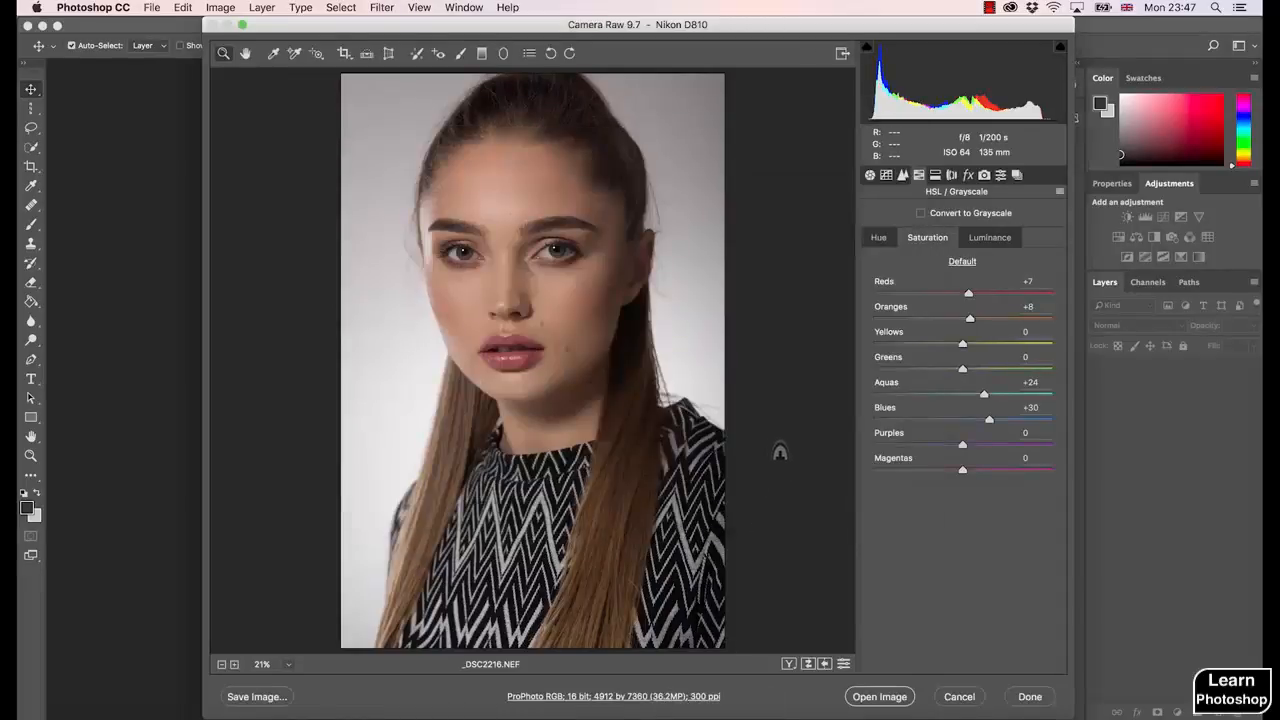
# - Open the raw portrait in Photoshop as a smart object, overriding the regular image opening for this file only
pyautogui.press('shift')
pyautogui.keyDown('shift'); pyautogui.click(880, 696); pyautogui.keyUp('shift')
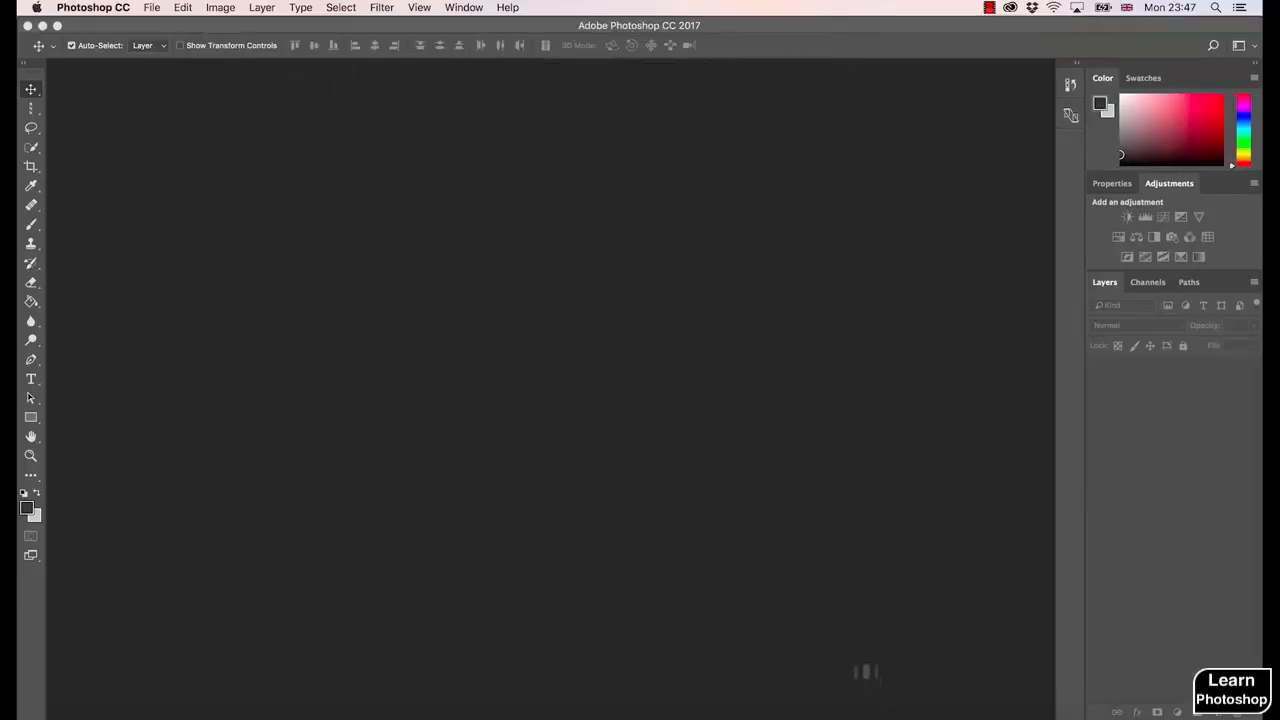
pyautogui.click(596, 533)
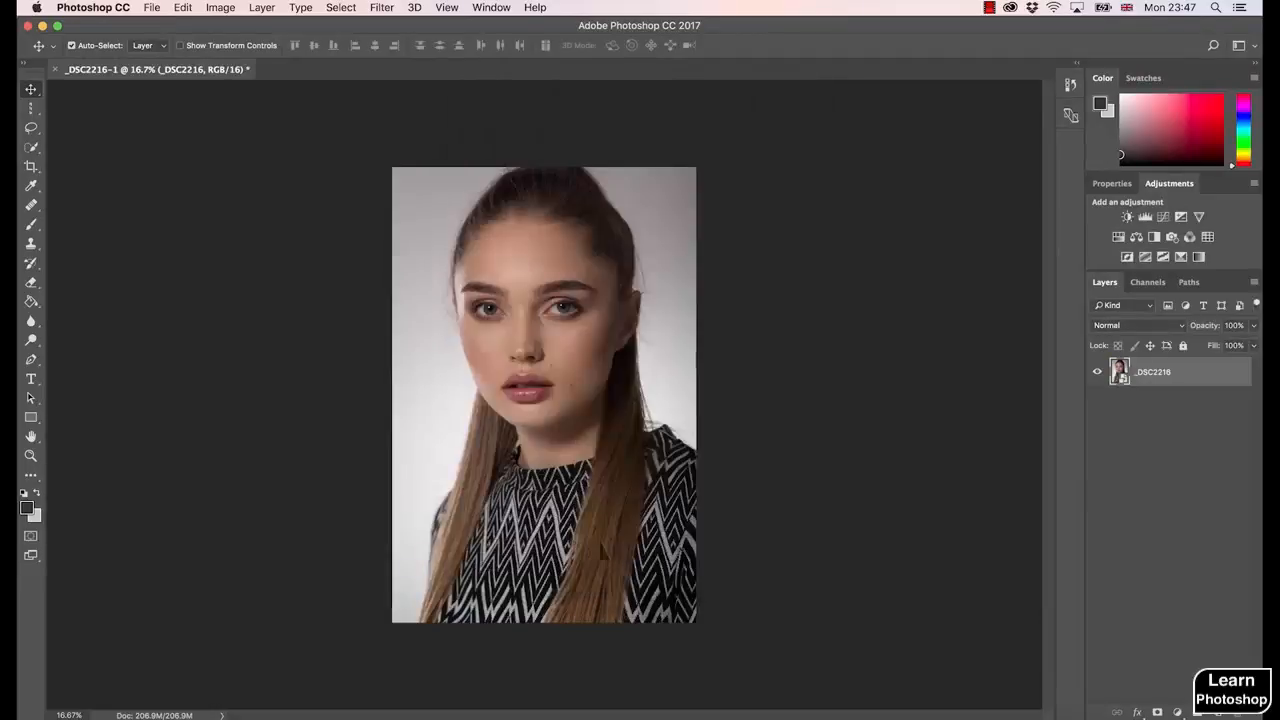